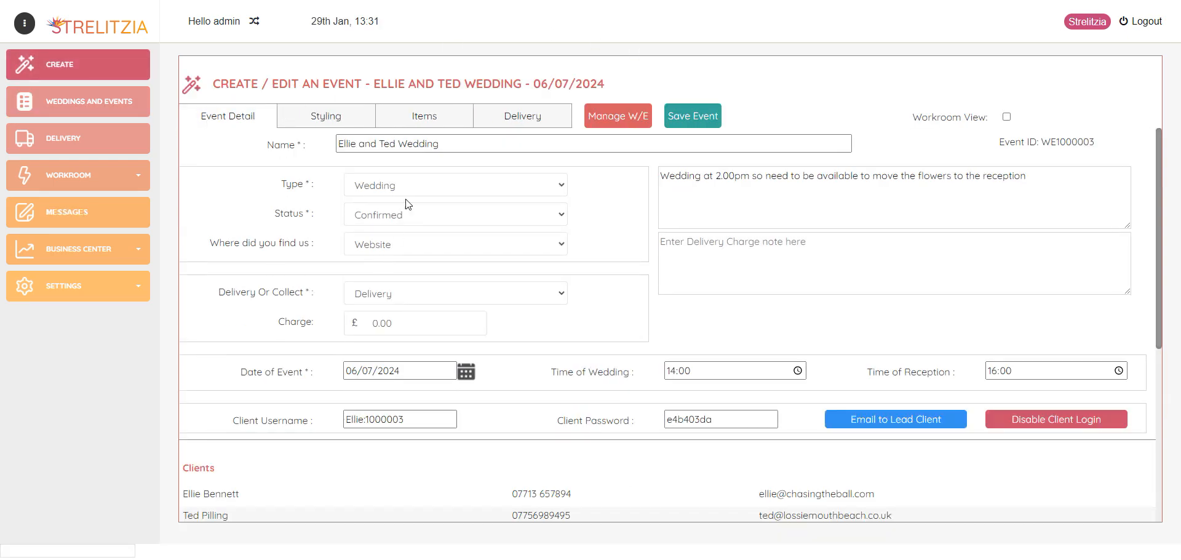
# - Start a new colour palette in the wedding event's styling section
pyautogui.click(318, 124)
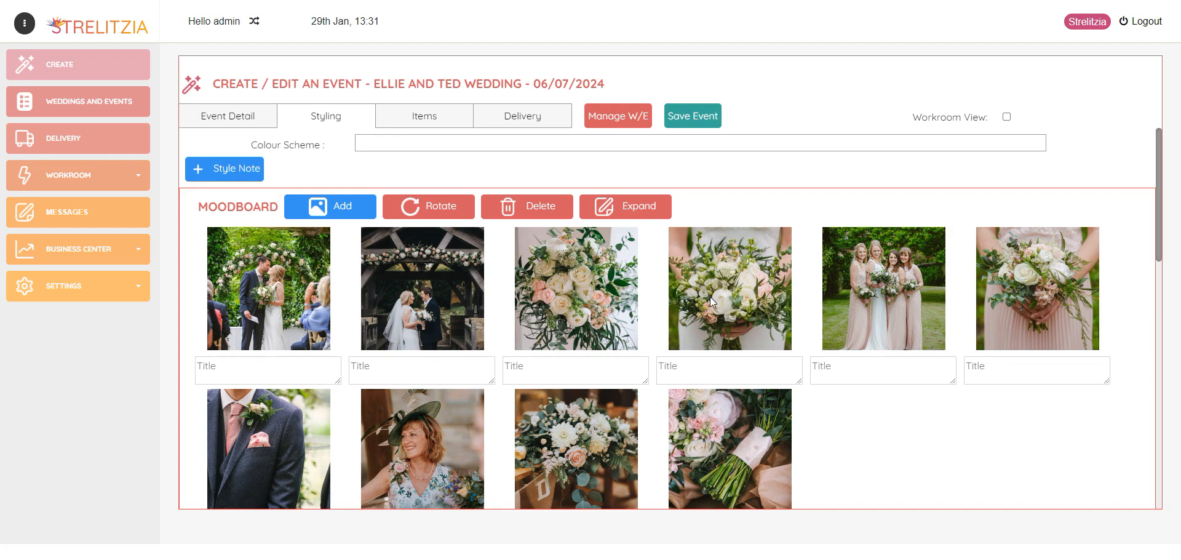
pyautogui.scroll(-5, 710, 296)
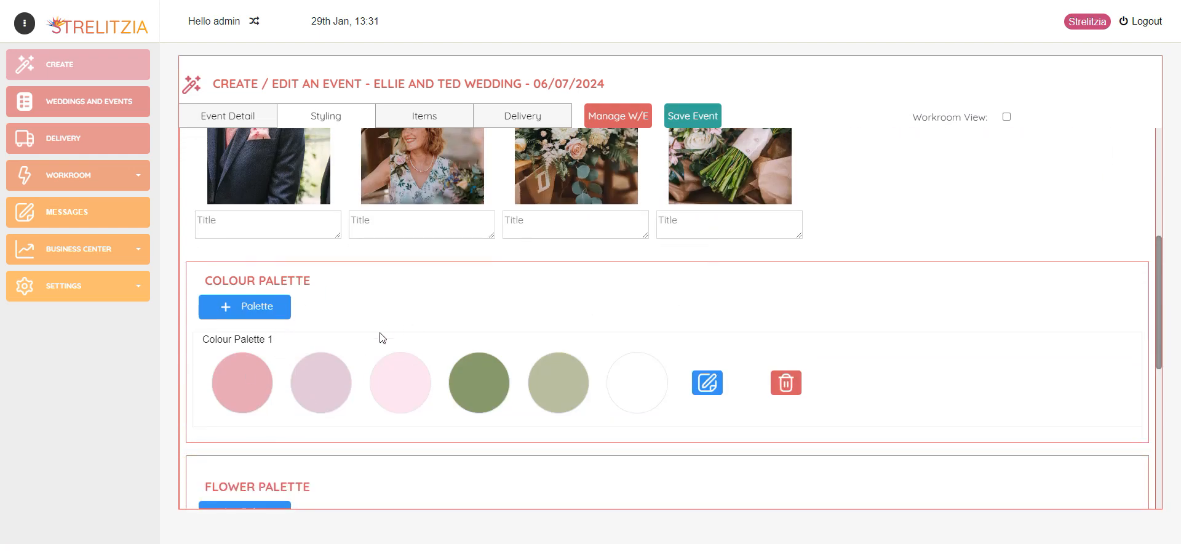
pyautogui.scroll(-2, 382, 335)
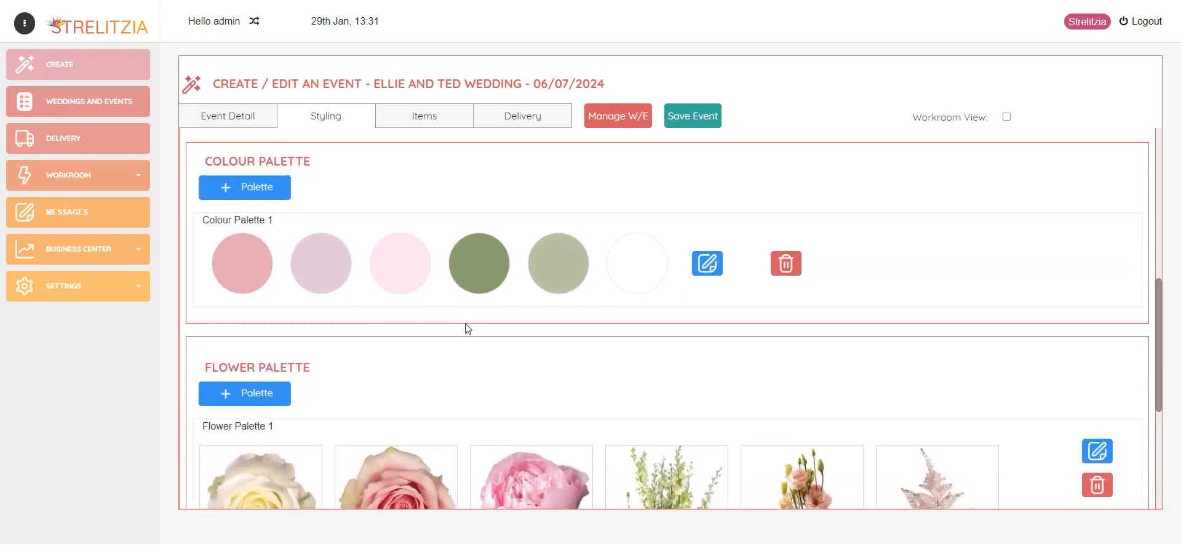
pyautogui.scroll(1, 467, 328)
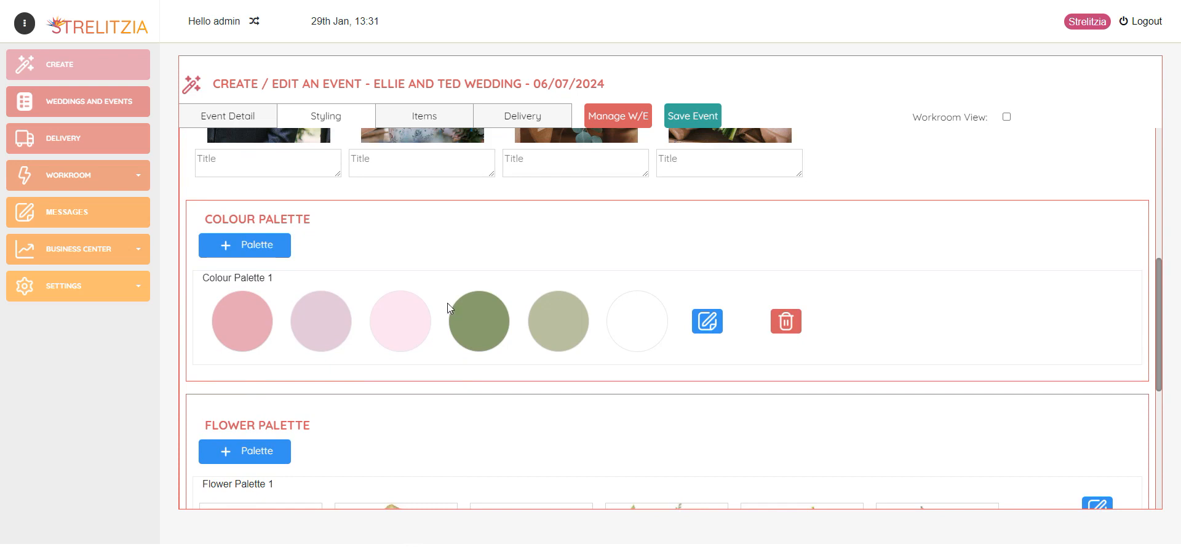
pyautogui.click(239, 252)
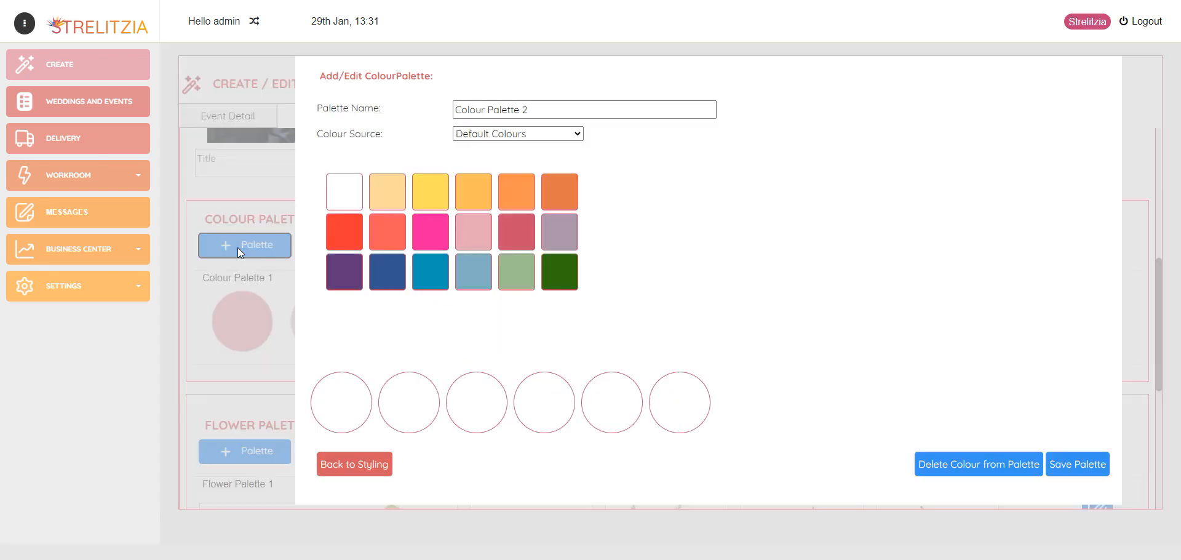
# - Name the new palette "Brides Bouquet Colour Palette"
pyautogui.click(549, 110)
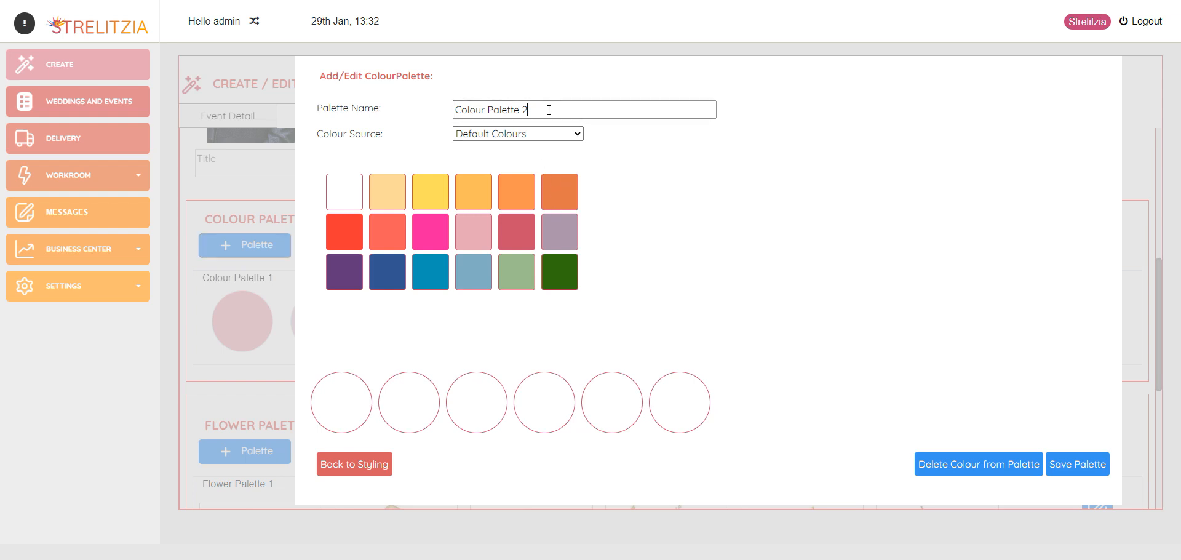
pyautogui.moveTo(549, 110); pyautogui.dragTo(443, 114)
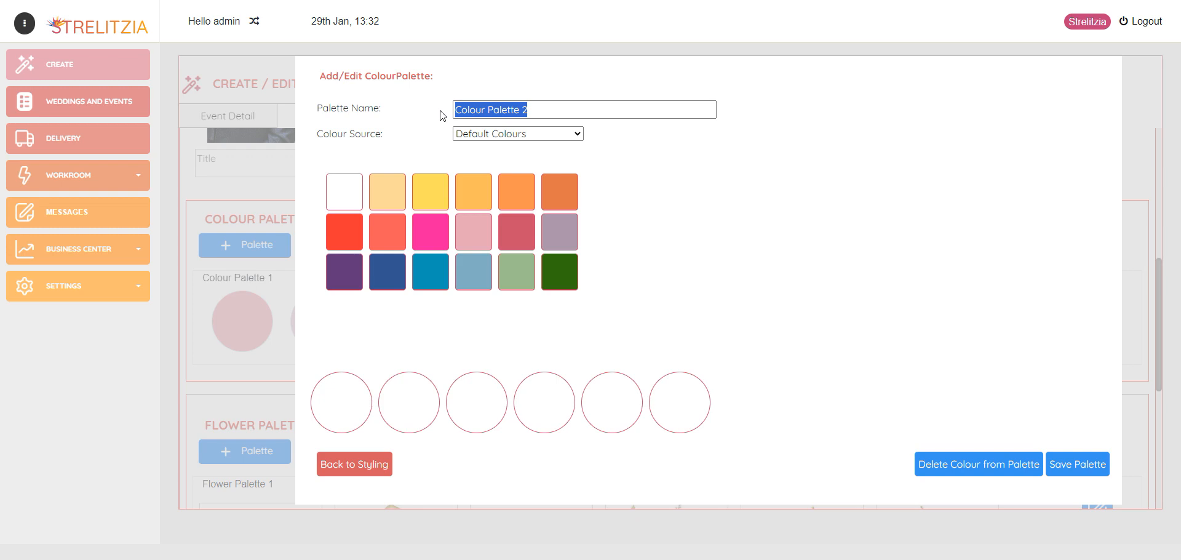
pyautogui.write('C')
pyautogui.write('Brides Bouquet ')
pyautogui.write('Colou')
pyautogui.write('r Palett')
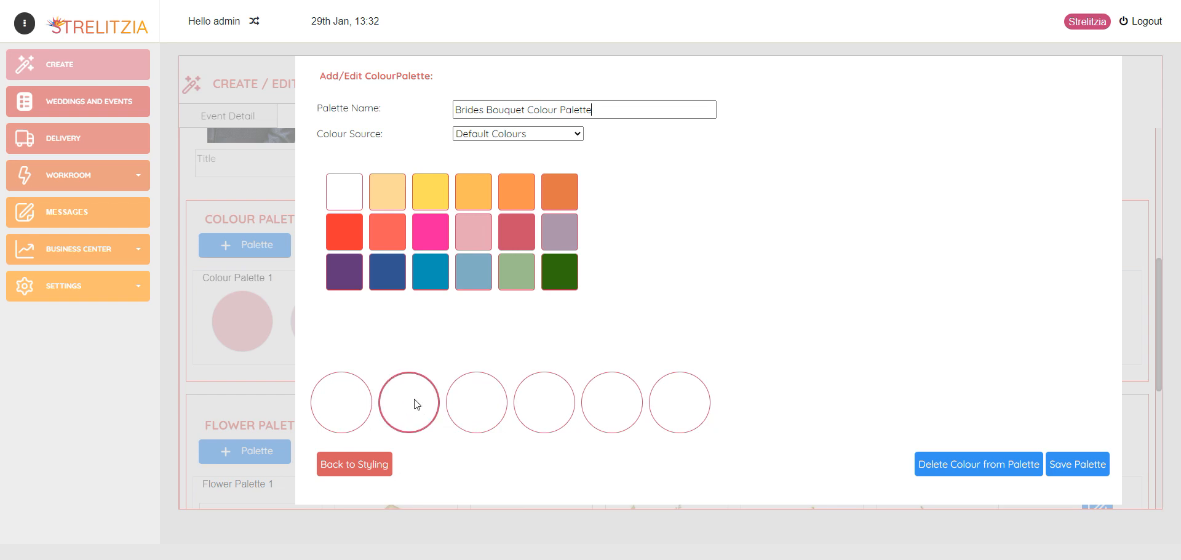
# - Fill the first palette circle with the light pink swatch from the Default Colours source
pyautogui.click(578, 134)
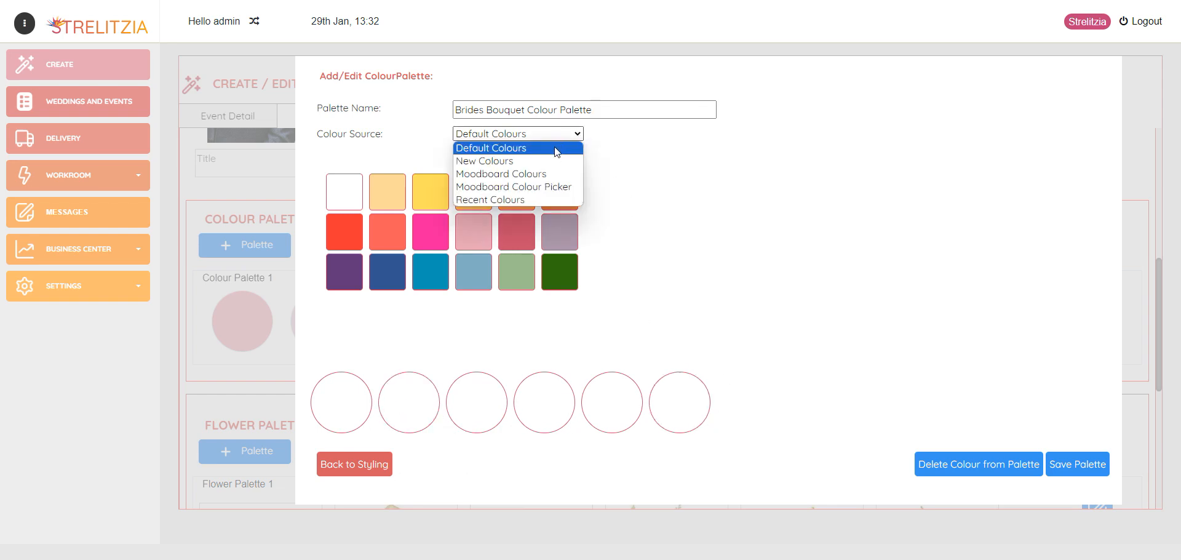
pyautogui.click(554, 150)
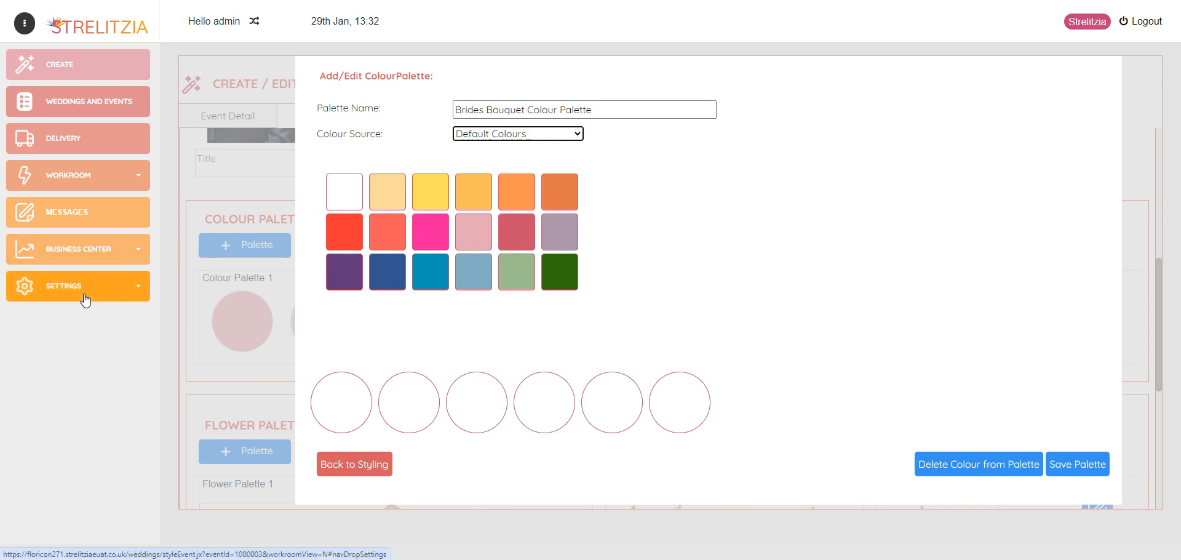
pyautogui.click(360, 411)
pyautogui.click(487, 231)
pyautogui.click(354, 394)
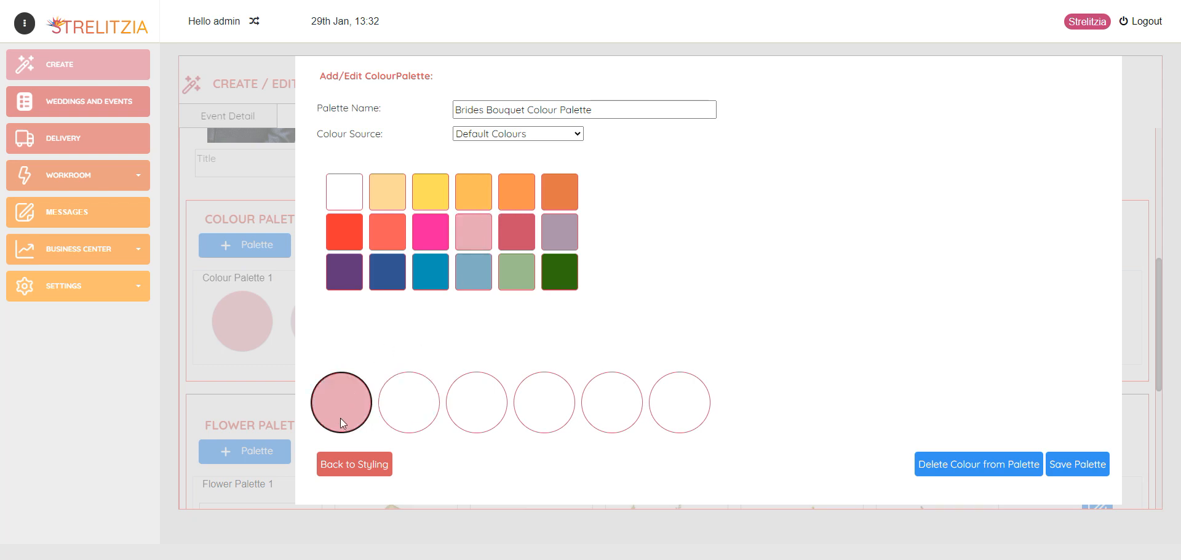
# - Mix a light purple, #c8a3db, with the New Colours source and apply it to the second palette circle
pyautogui.click(518, 134)
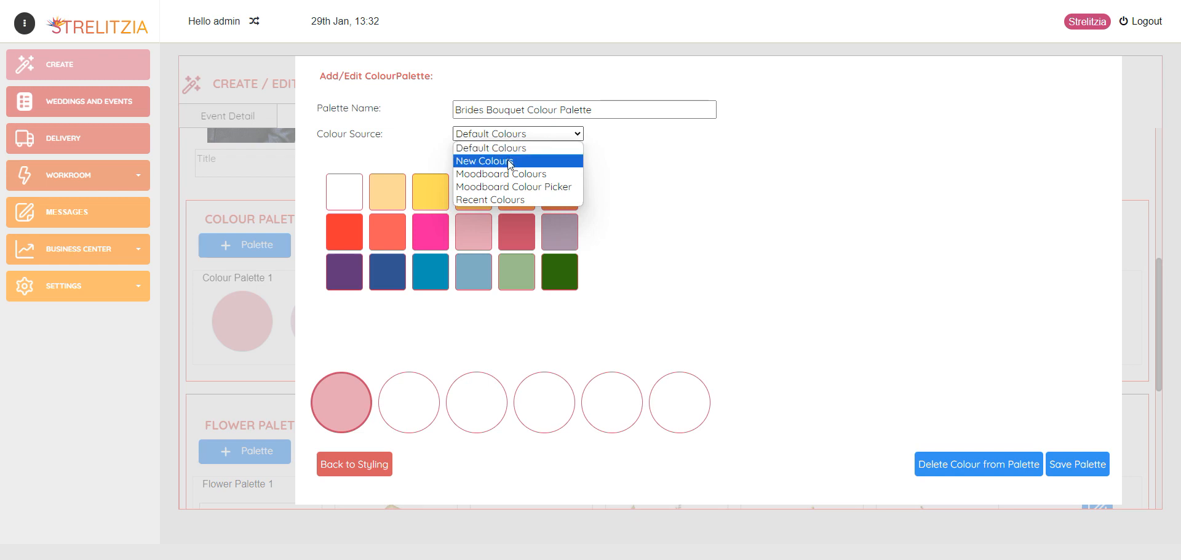
pyautogui.click(510, 162)
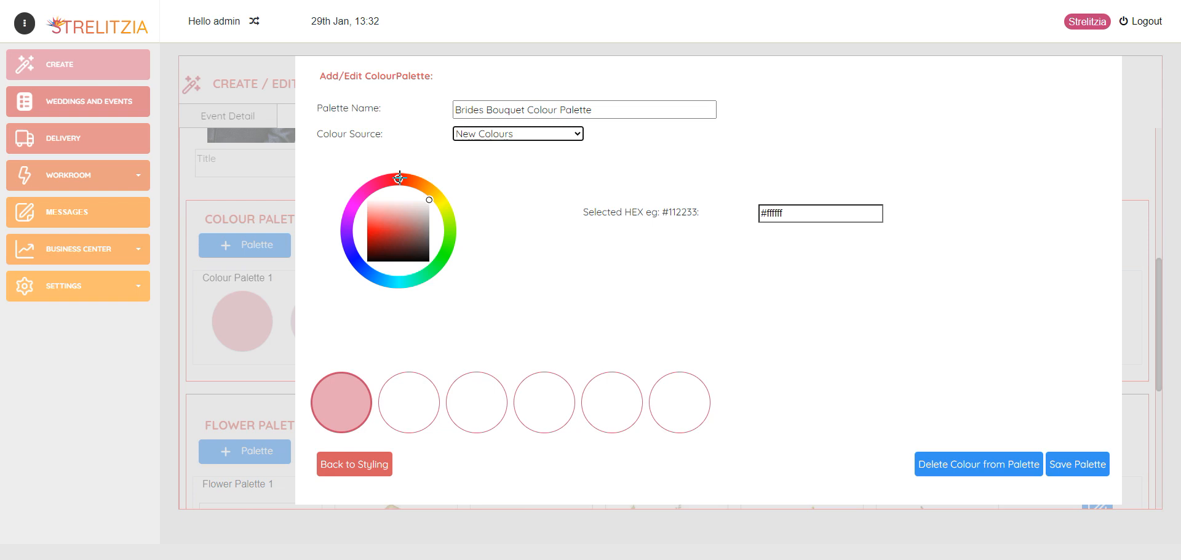
pyautogui.moveTo(398, 179)
pyautogui.mouseDown()
pyautogui.moveTo(360, 193)
pyautogui.moveTo(350, 222)
pyautogui.mouseUp()
pyautogui.click(404, 212)
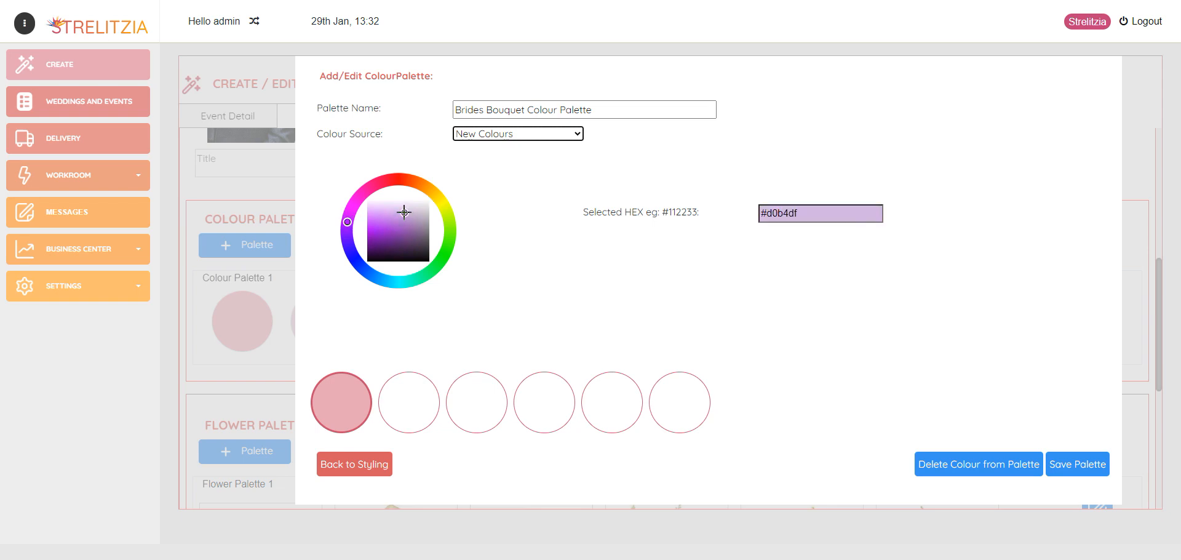
pyautogui.click(414, 209)
pyautogui.click(404, 231)
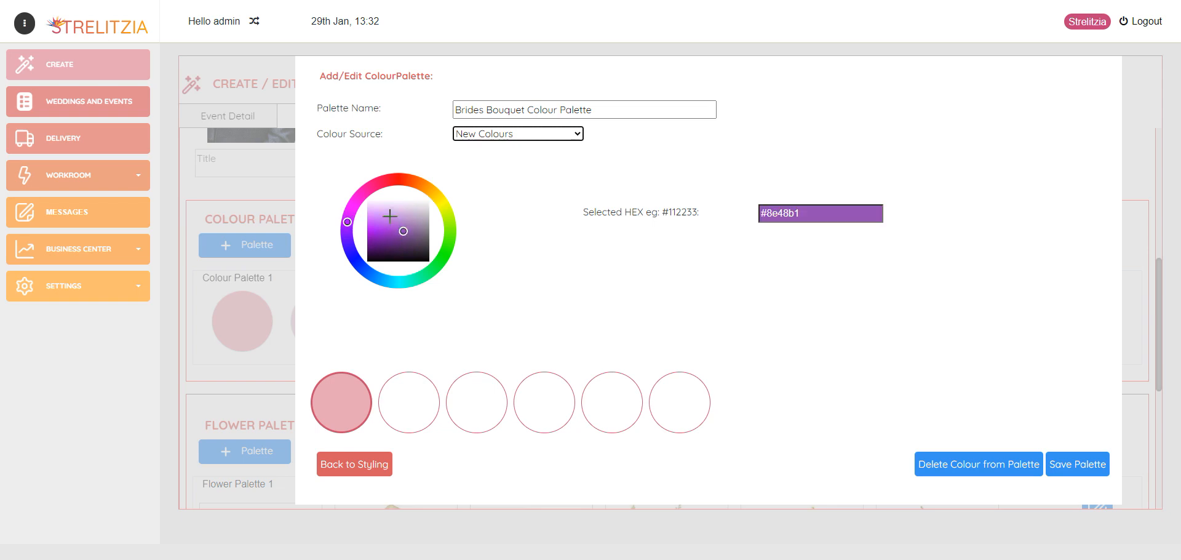
pyautogui.click(402, 215)
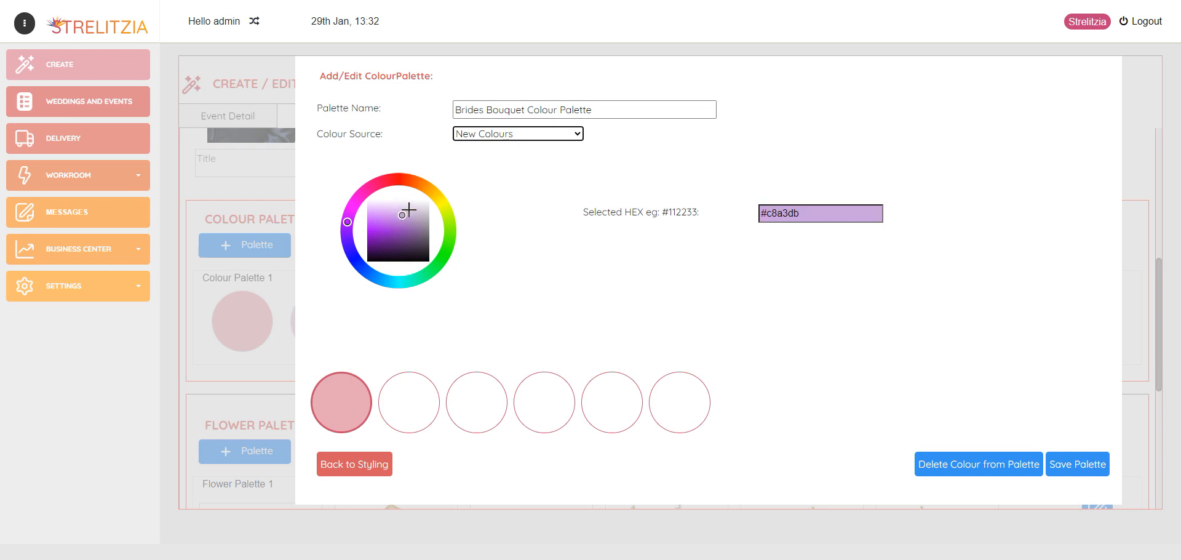
pyautogui.click(413, 398)
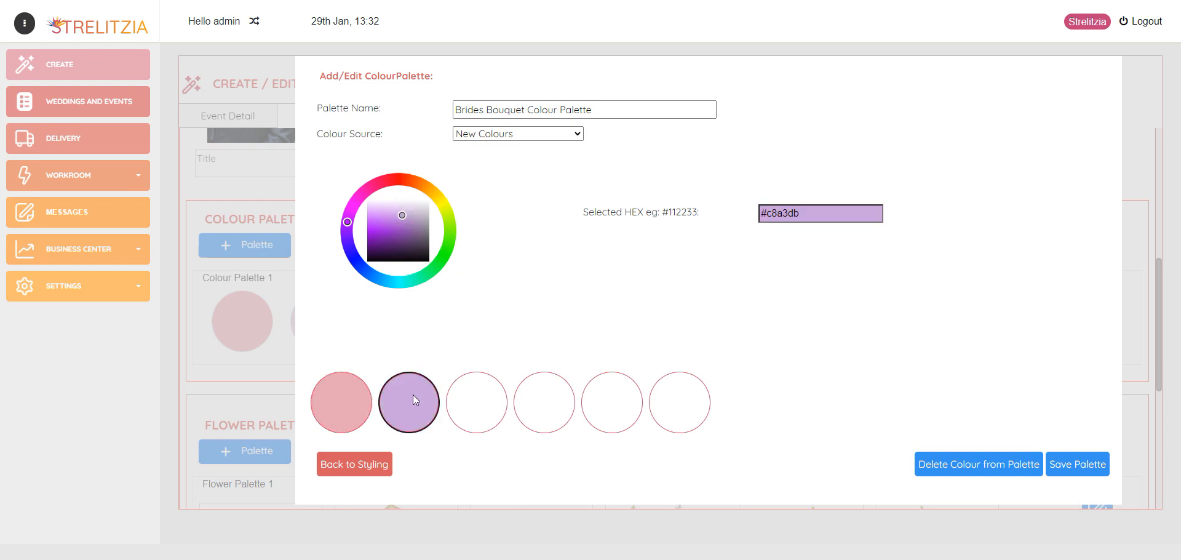
# - From Moodboard Colours, fill the third and fourth circles with the last bouquet photo's pale lilac-pink and dusky maroon swatches
pyautogui.click(510, 135)
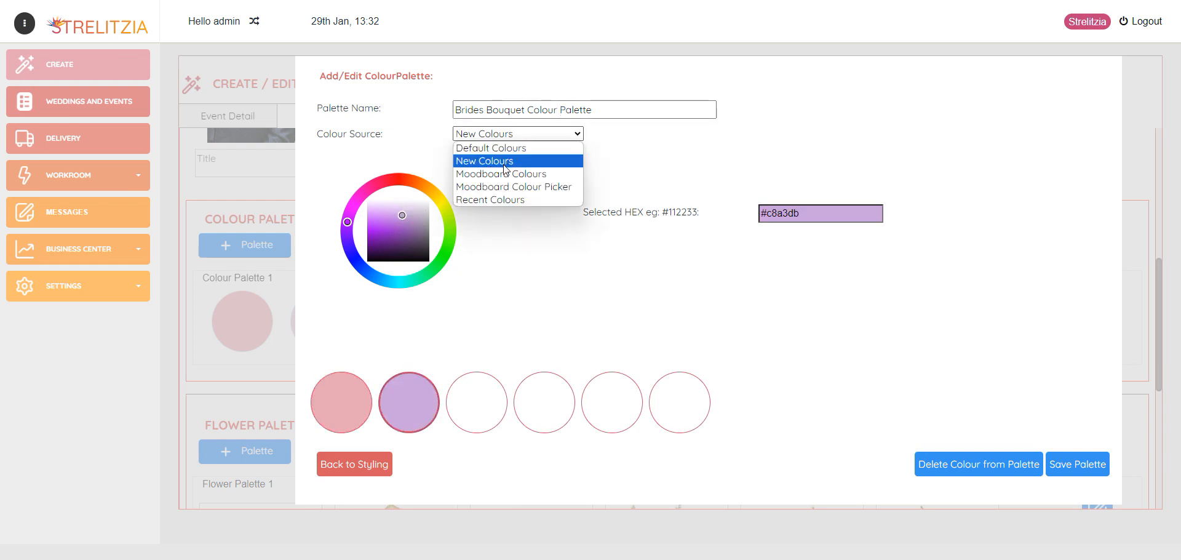
pyautogui.click(503, 177)
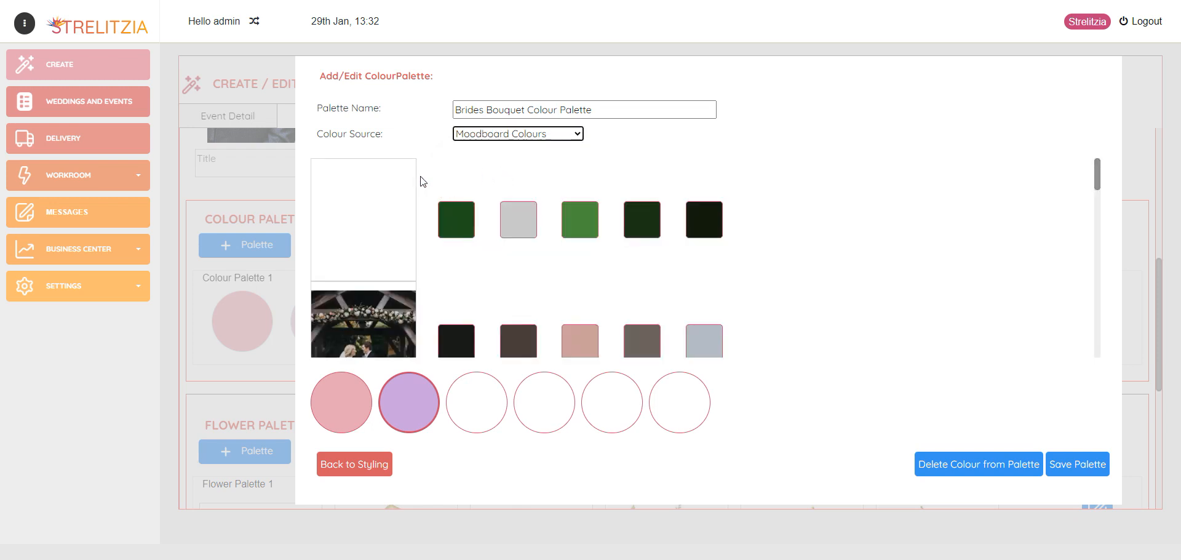
pyautogui.scroll(-6, 375, 216)
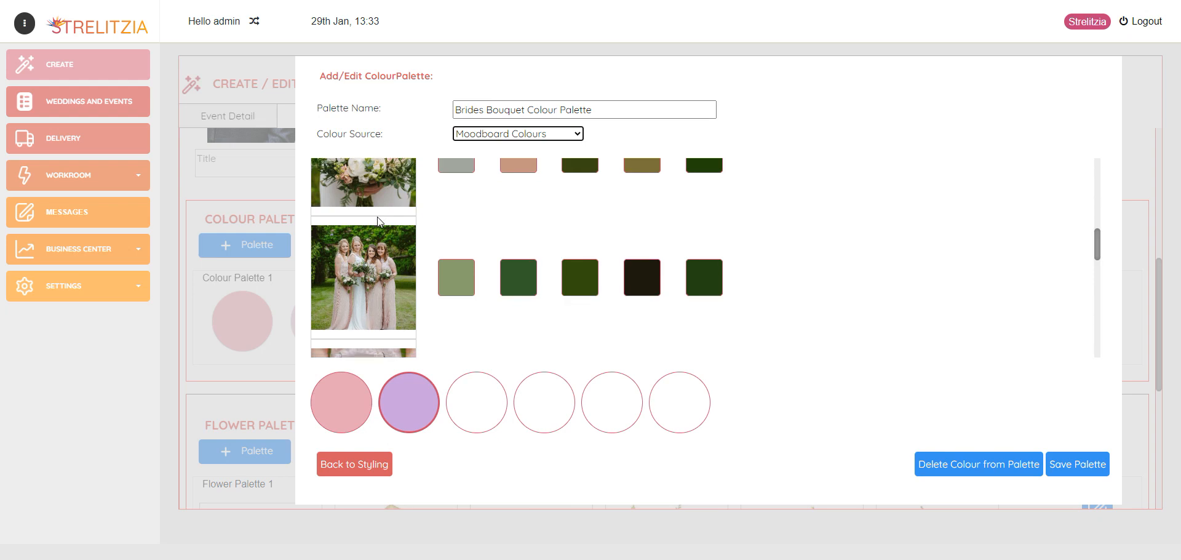
pyautogui.scroll(-6, 377, 216)
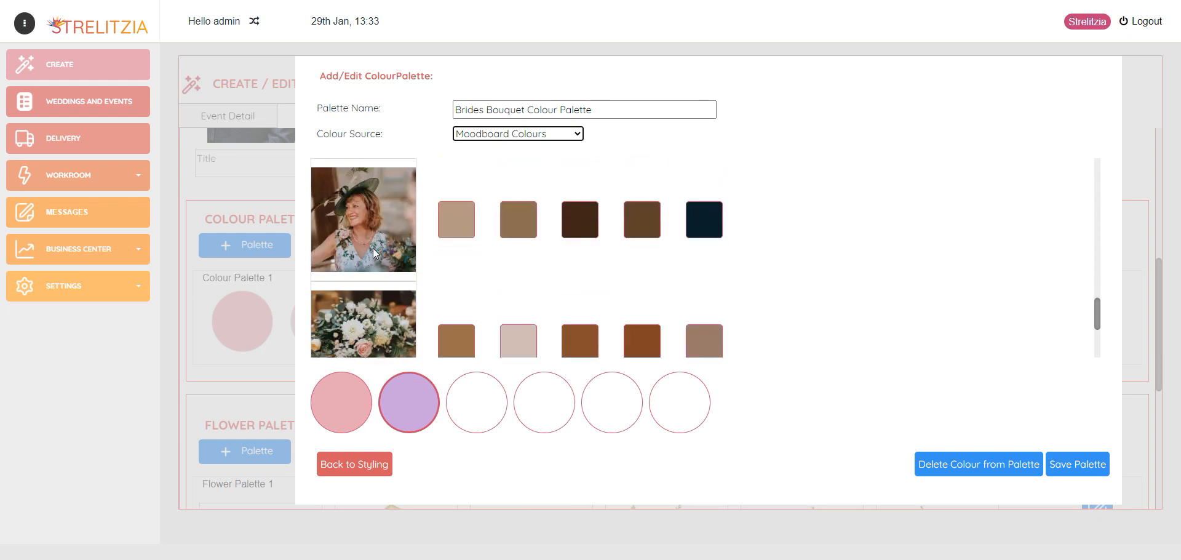
pyautogui.scroll(-3, 375, 252)
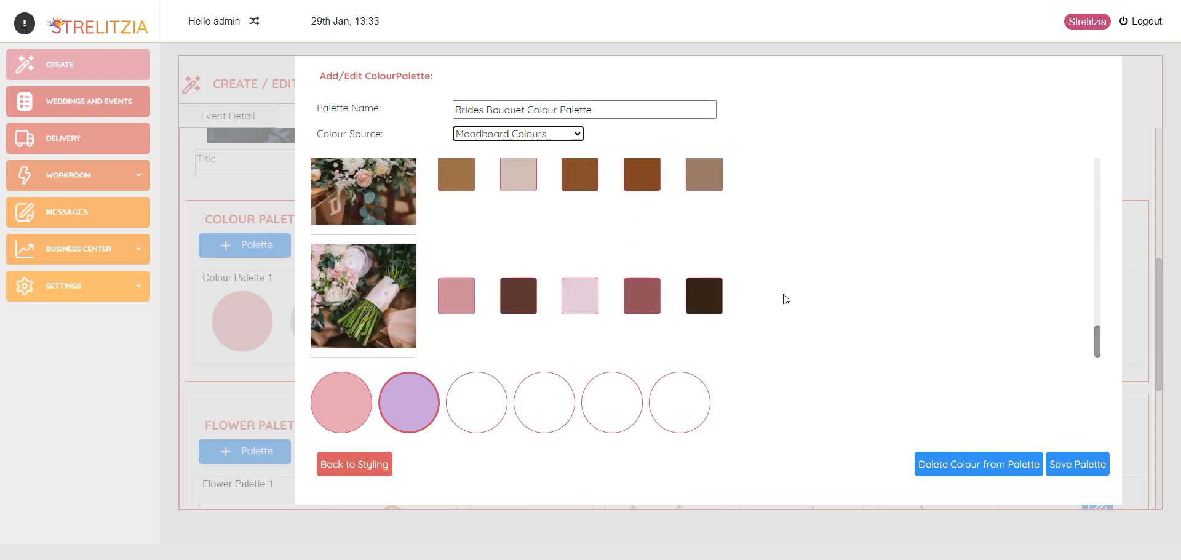
pyautogui.click(581, 301)
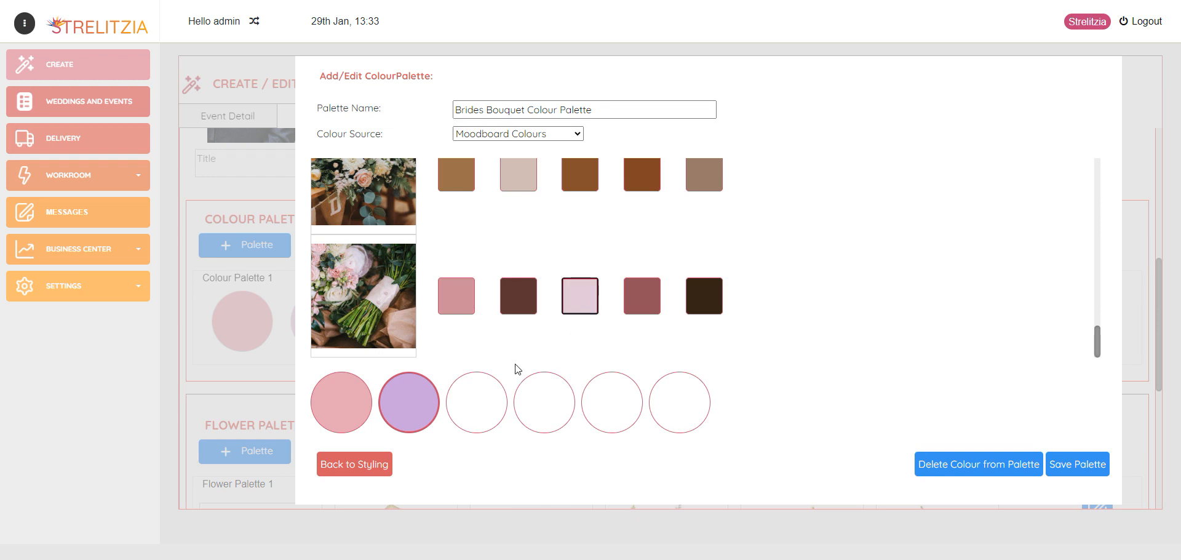
pyautogui.click(481, 397)
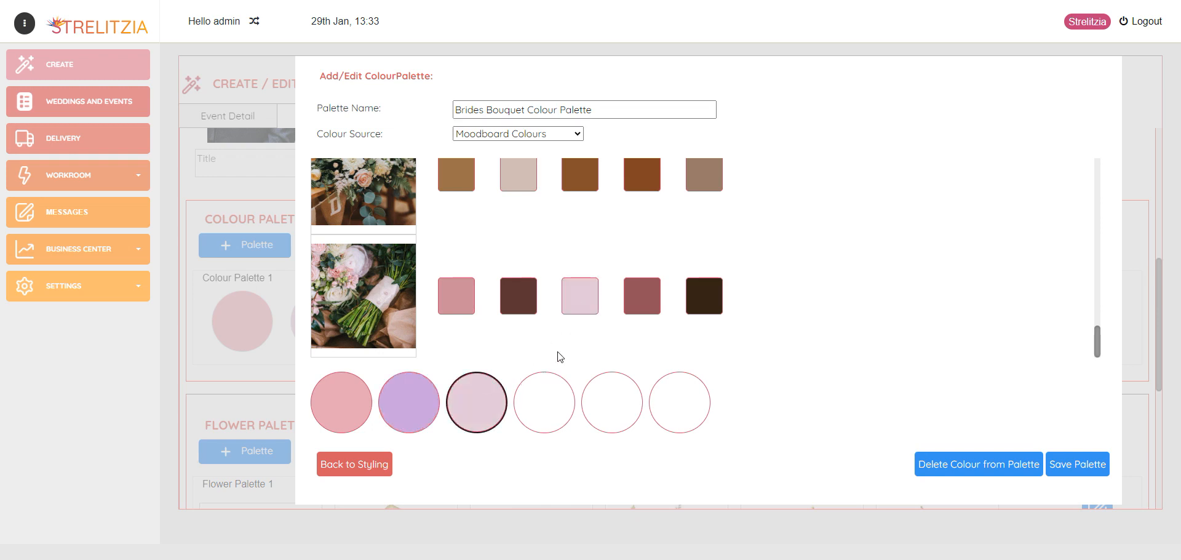
pyautogui.click(650, 298)
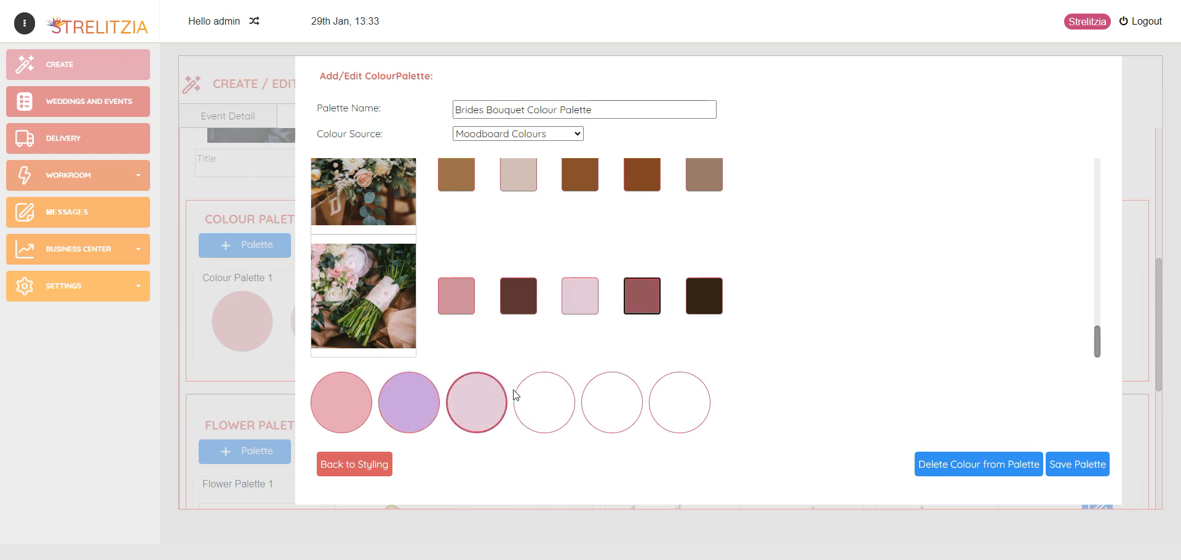
pyautogui.click(536, 398)
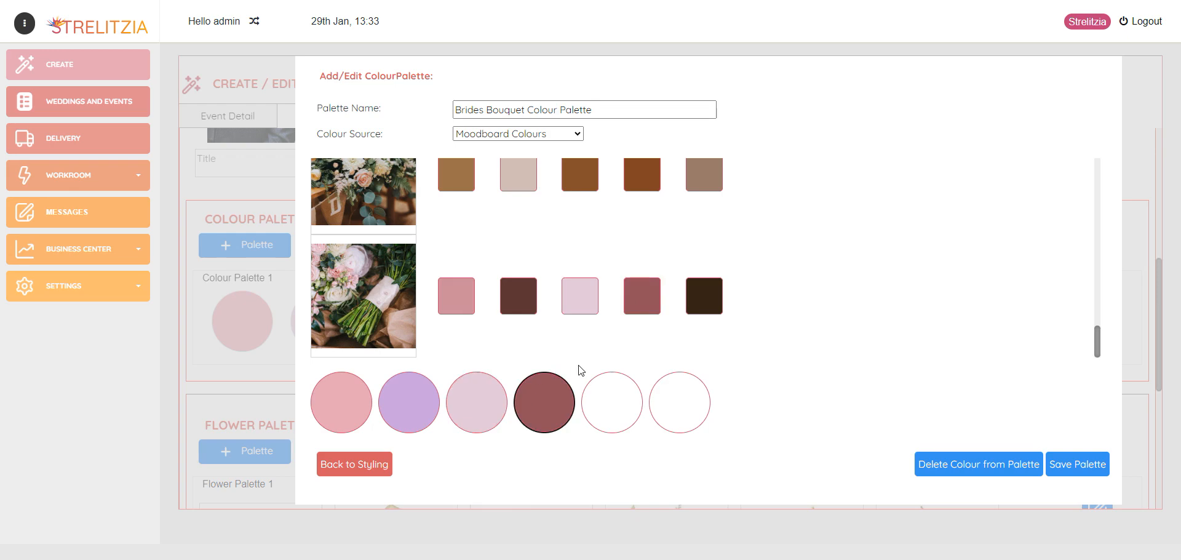
# - Sample a grey-teal from a moodboard photo with the Moodboard Colour Picker source and apply it to the fifth circle
pyautogui.click(548, 134)
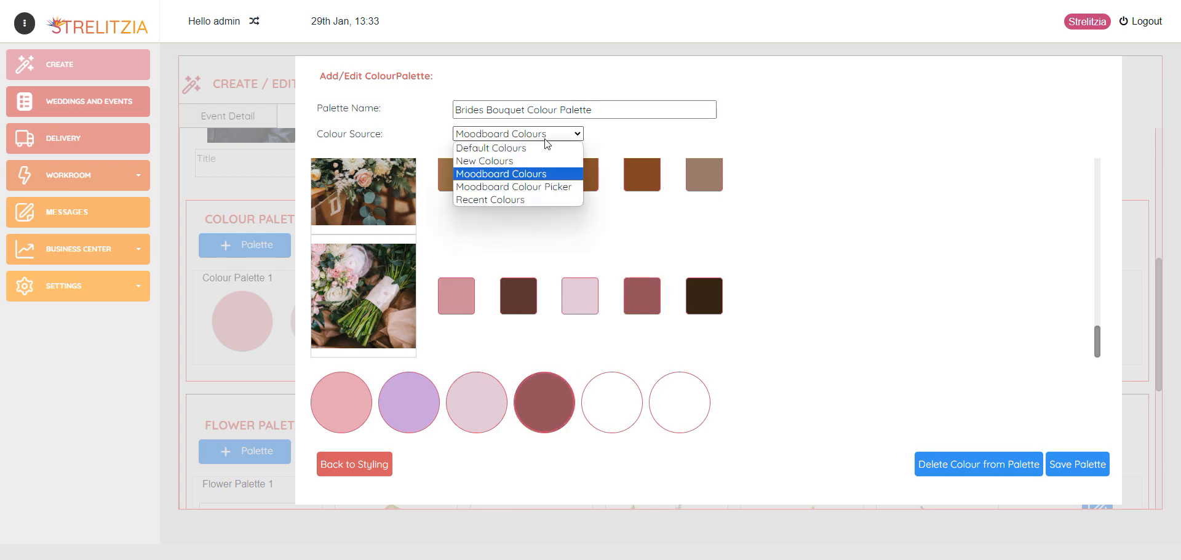
pyautogui.click(533, 187)
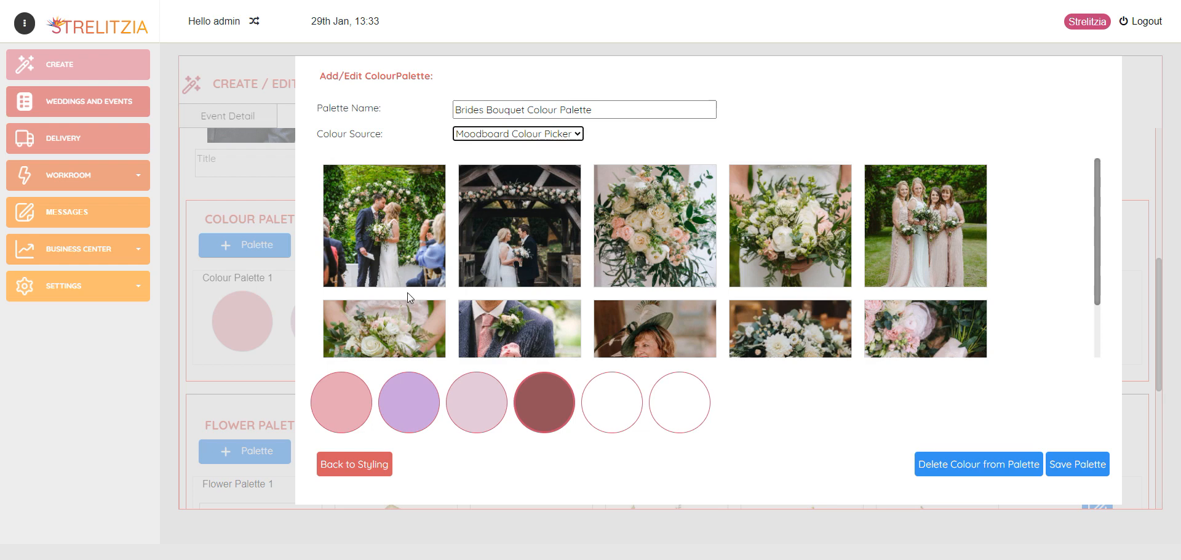
pyautogui.scroll(-1, 406, 288)
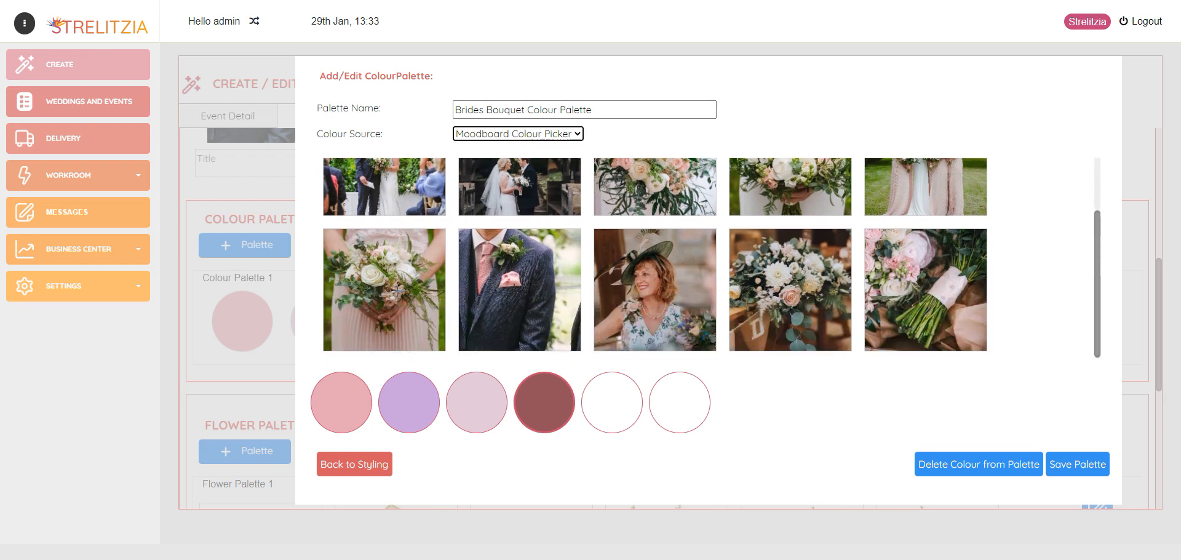
pyautogui.click(356, 296)
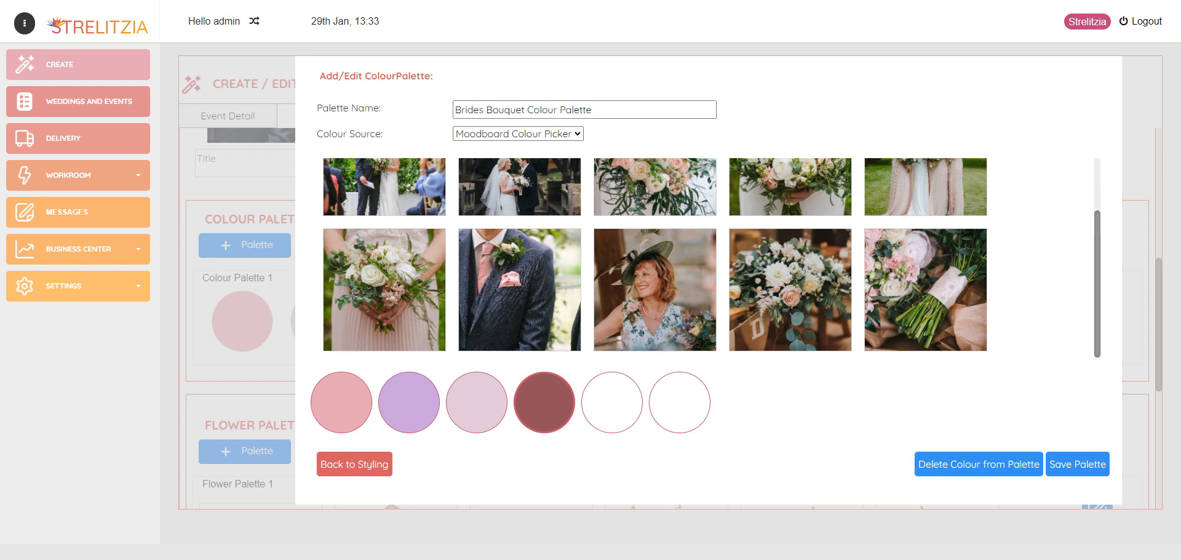
pyautogui.click(624, 398)
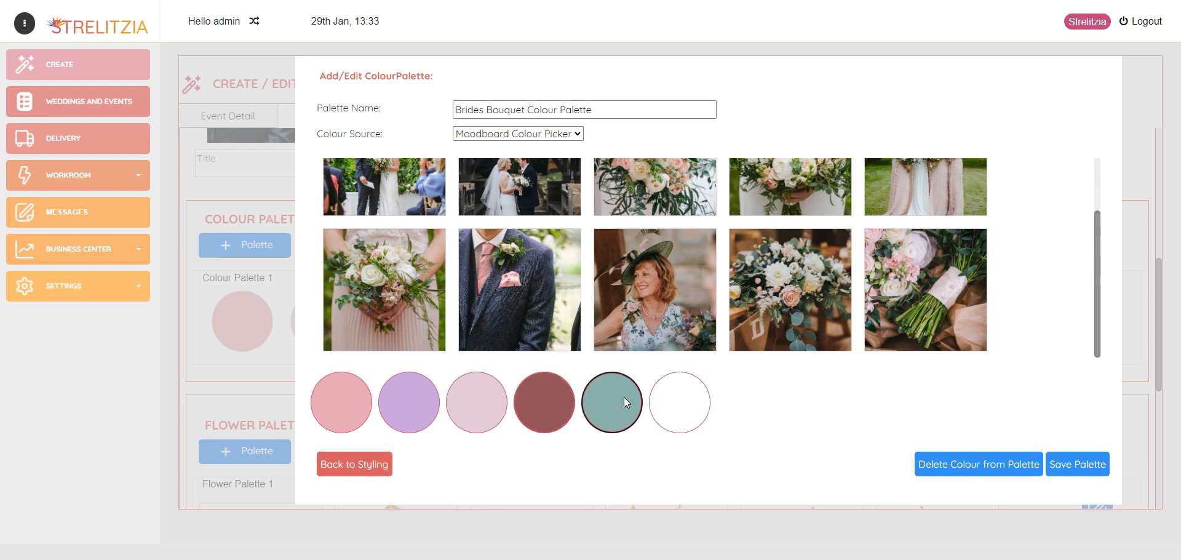
# - Fill the sixth palette circle with the very pale pink swatch from the Recent Colours source
pyautogui.click(568, 133)
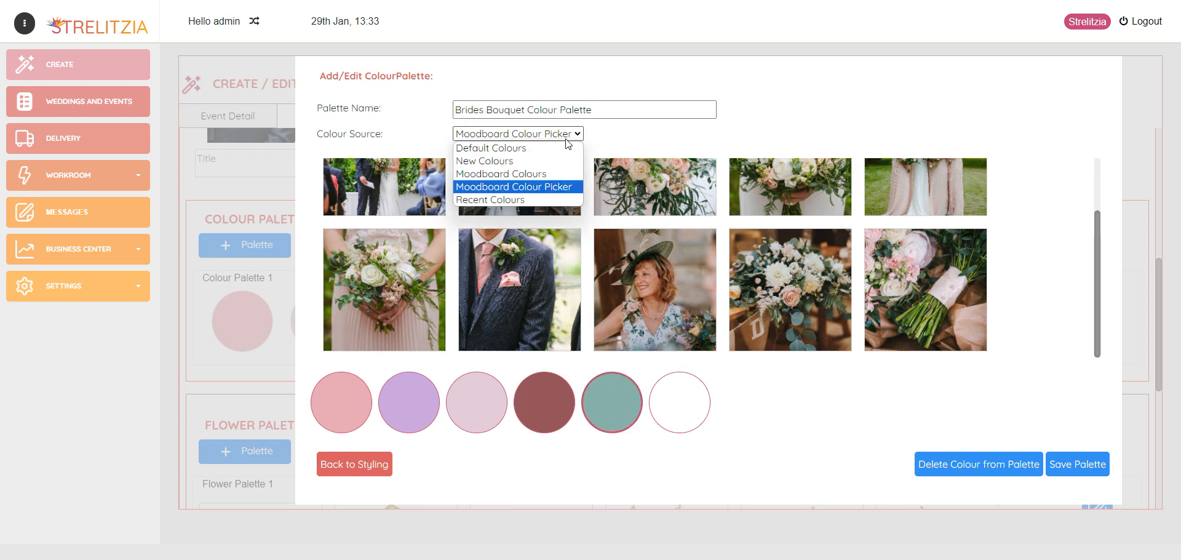
pyautogui.click(537, 199)
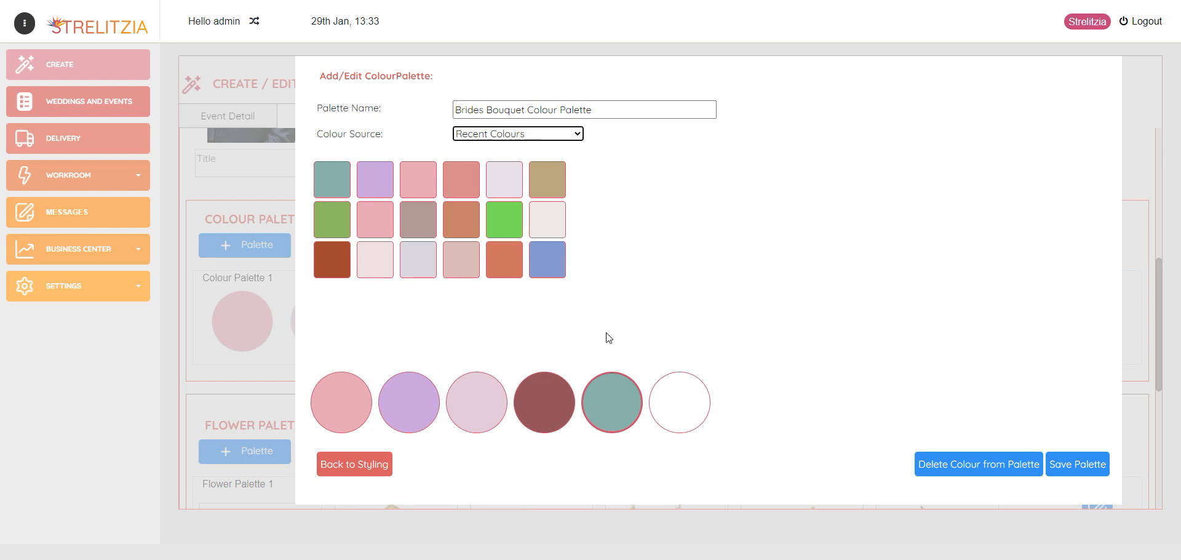
pyautogui.click(688, 412)
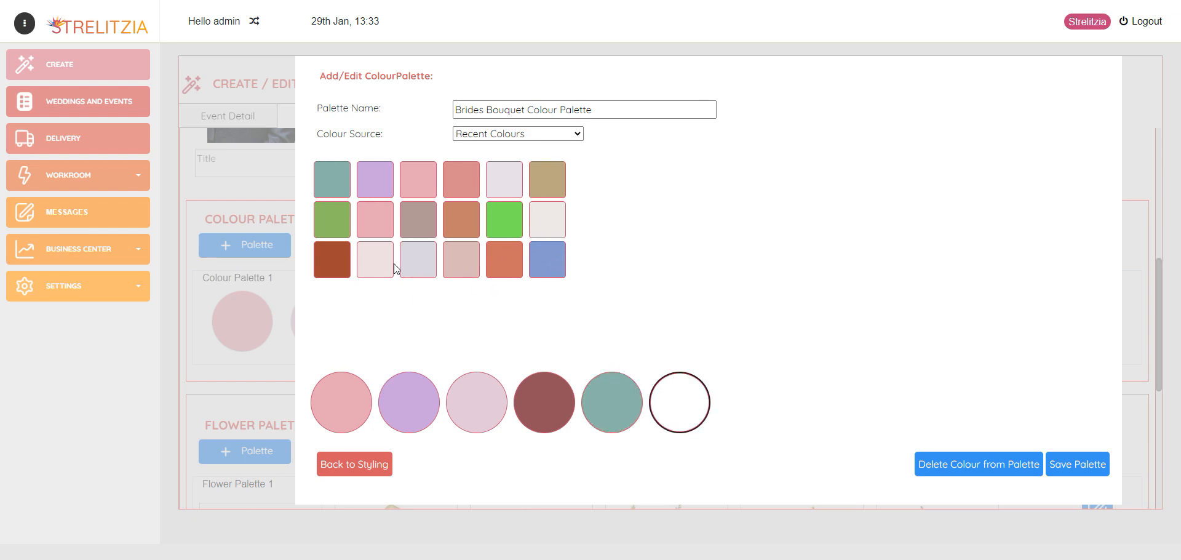
pyautogui.click(379, 267)
pyautogui.click(687, 401)
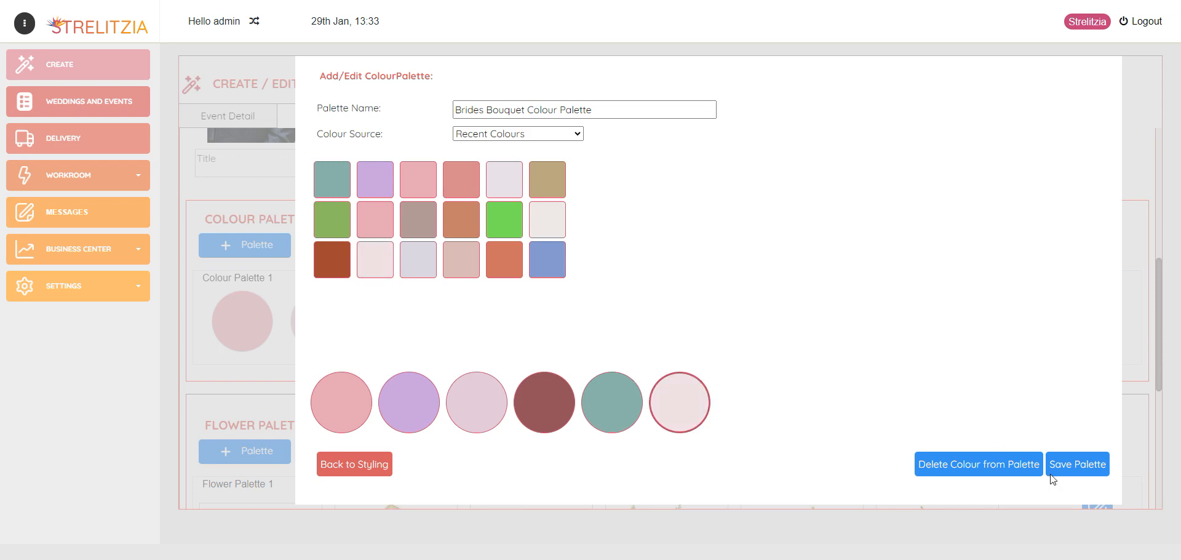
# - Save the six-colour Brides Bouquet Colour Palette and reopen it for editing
pyautogui.click(1079, 466)
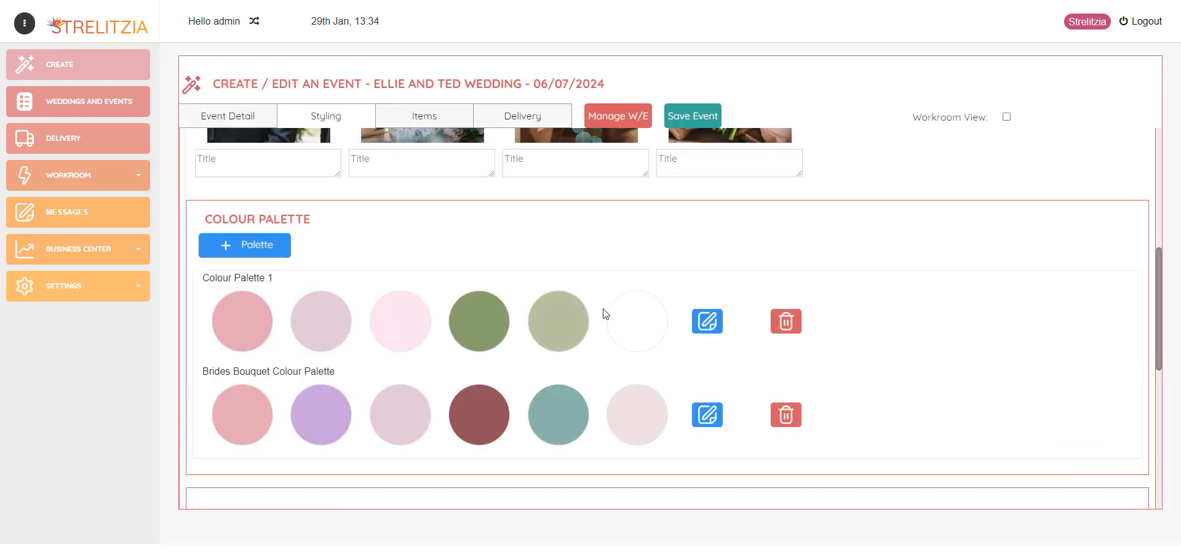
pyautogui.click(708, 416)
pyautogui.click(687, 410)
# - Reorder the palette circles as dusky maroon, pink, pale lilac-pink, light purple, grey-teal and very pale pink, and save the palette
pyautogui.moveTo(555, 400); pyautogui.dragTo(346, 404)
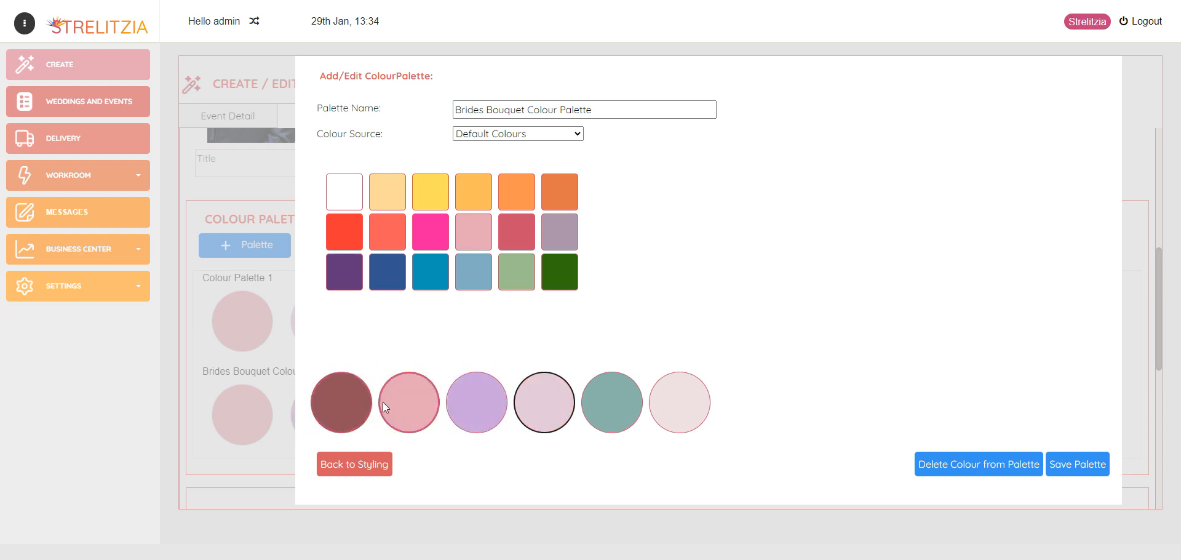
pyautogui.moveTo(561, 402); pyautogui.dragTo(478, 397)
pyautogui.moveTo(594, 403)
pyautogui.mouseDown()
pyautogui.moveTo(691, 400)
pyautogui.moveTo(578, 401)
pyautogui.mouseUp()
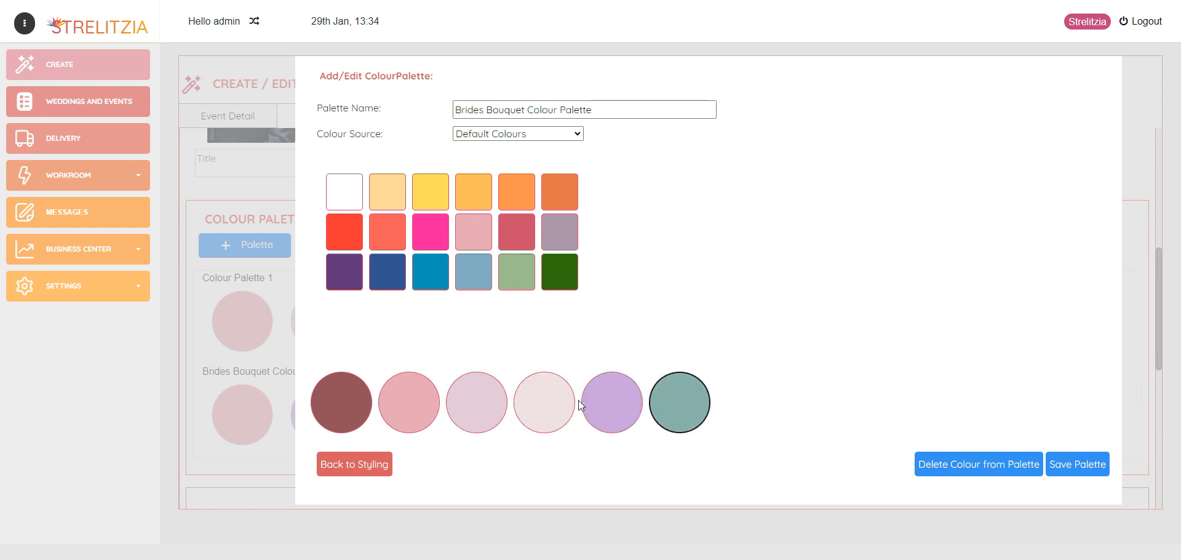
pyautogui.moveTo(693, 403); pyautogui.dragTo(654, 409)
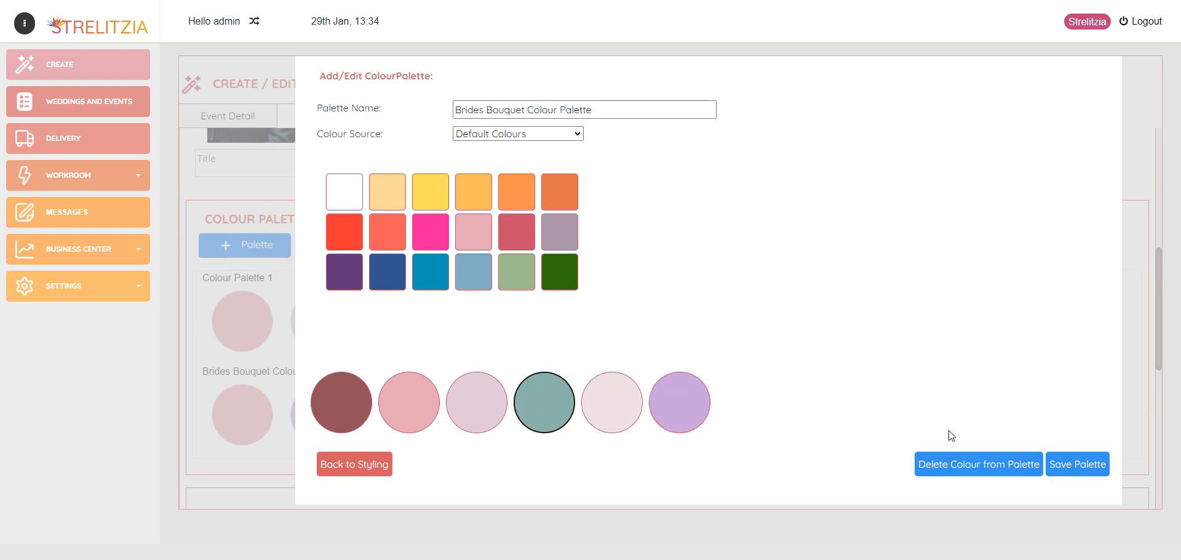
pyautogui.moveTo(682, 393); pyautogui.dragTo(538, 387)
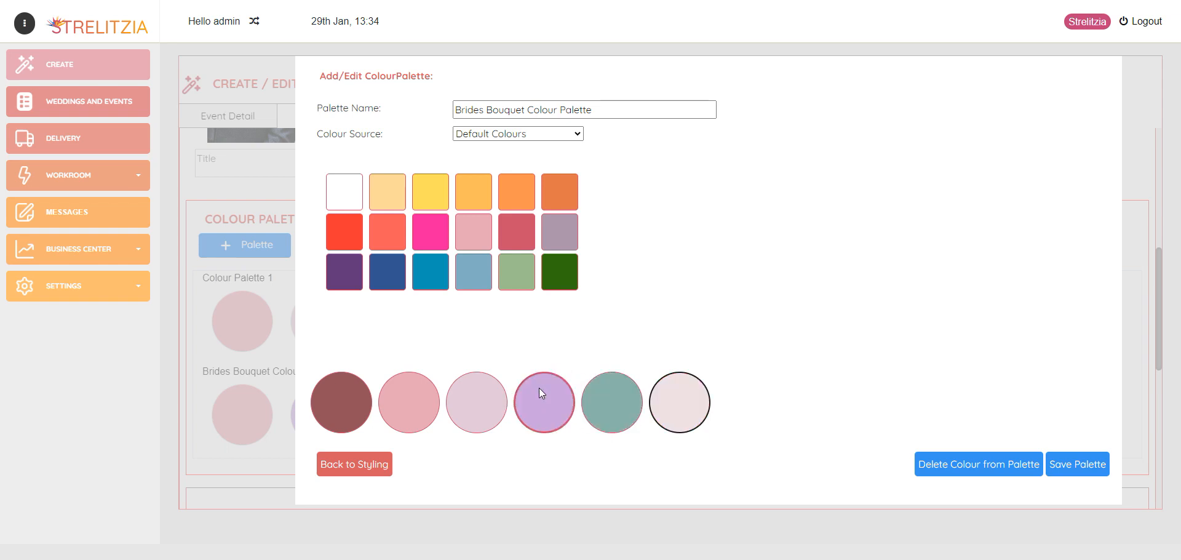
pyautogui.click(1078, 463)
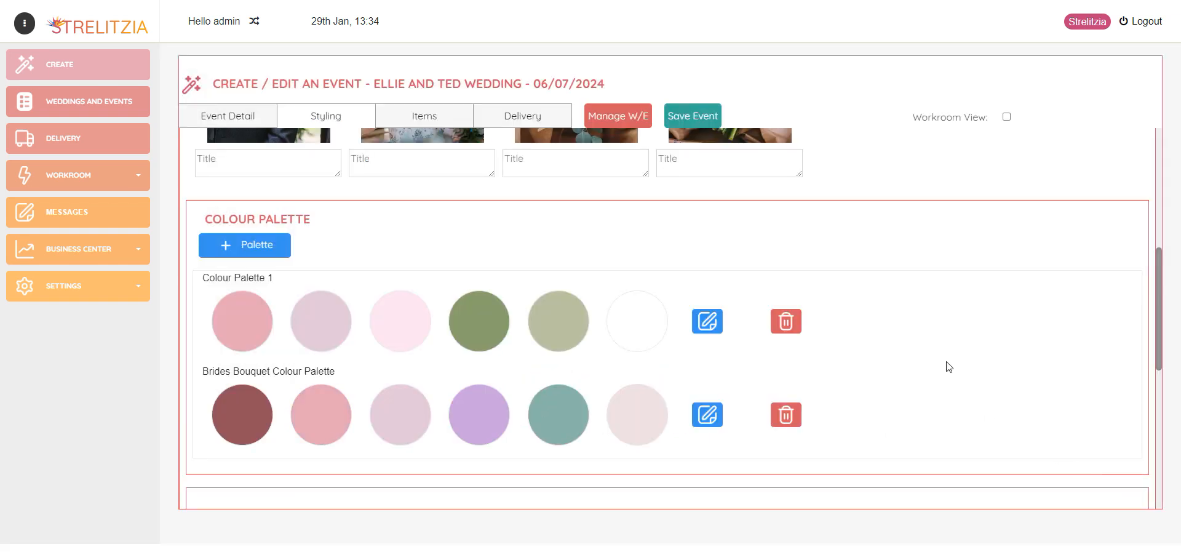
# - In the event's items, assign the Brides Bouquet Colour Palette to the Bridesmaid Bouquet and save the item
pyautogui.scroll(-1, 941, 354)
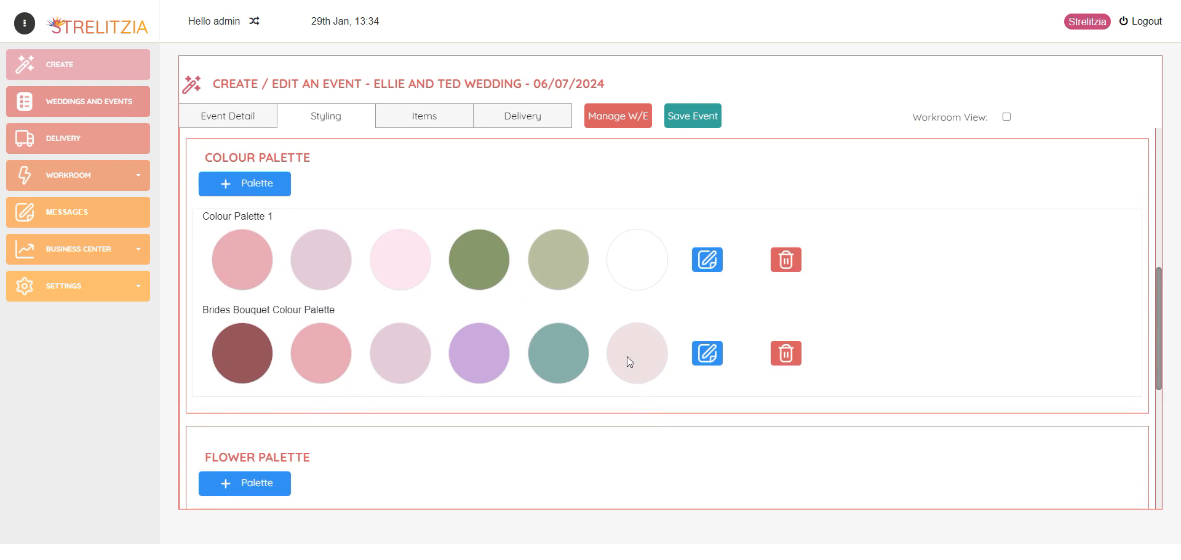
pyautogui.scroll(1, 626, 356)
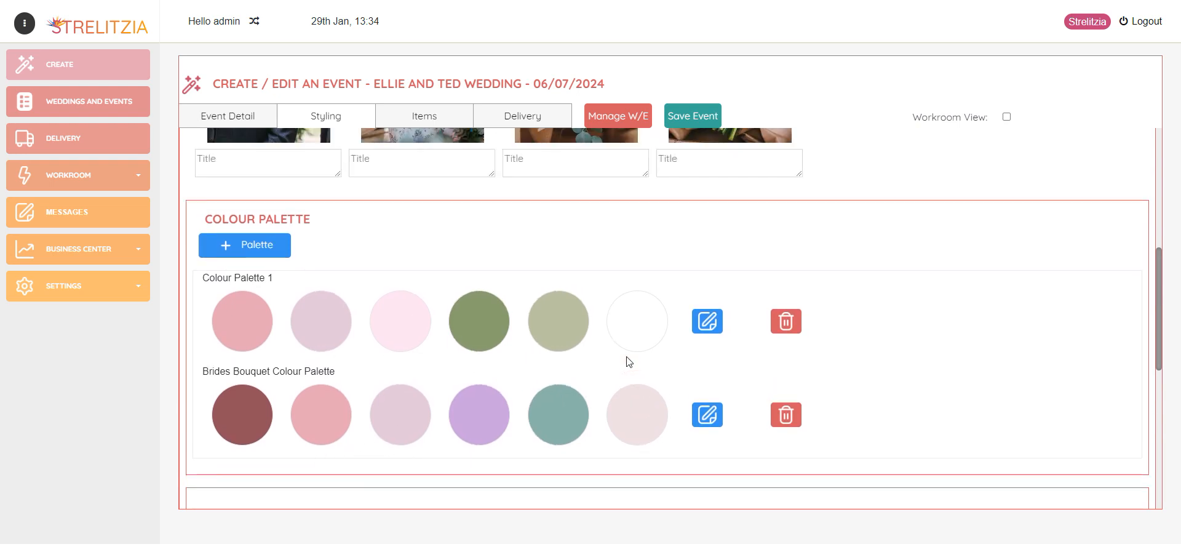
pyautogui.click(439, 118)
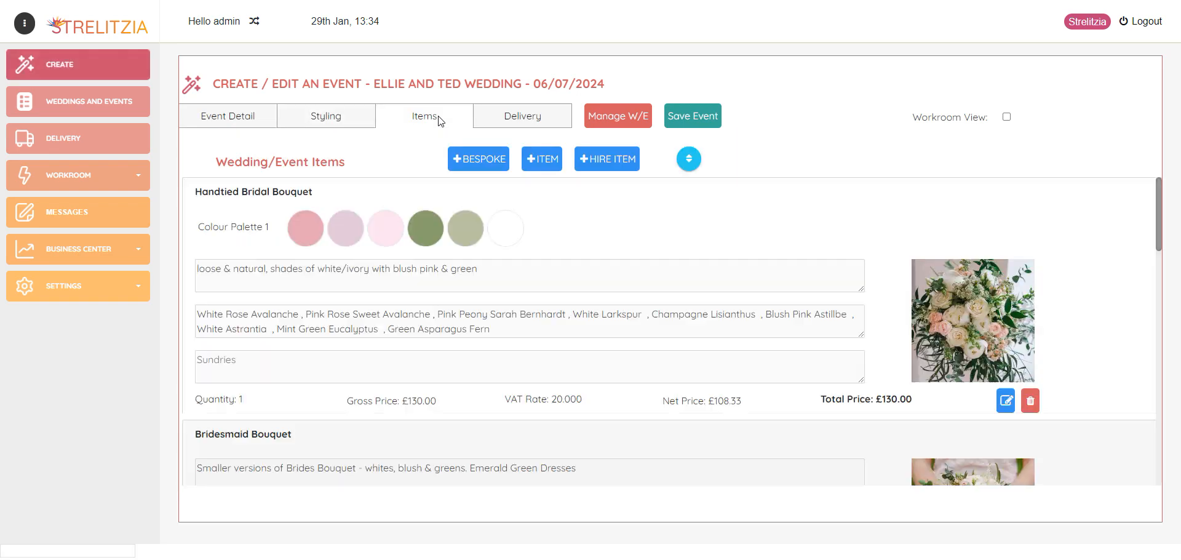
pyautogui.scroll(-2, 428, 265)
pyautogui.scroll(2, 425, 255)
pyautogui.scroll(-4, 307, 264)
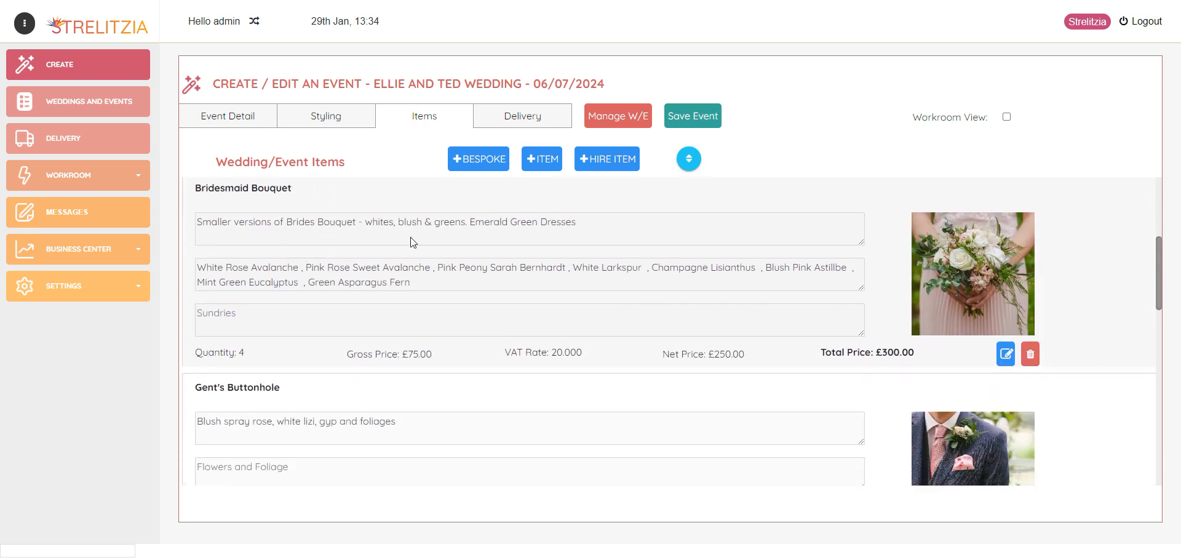
pyautogui.scroll(1, 498, 352)
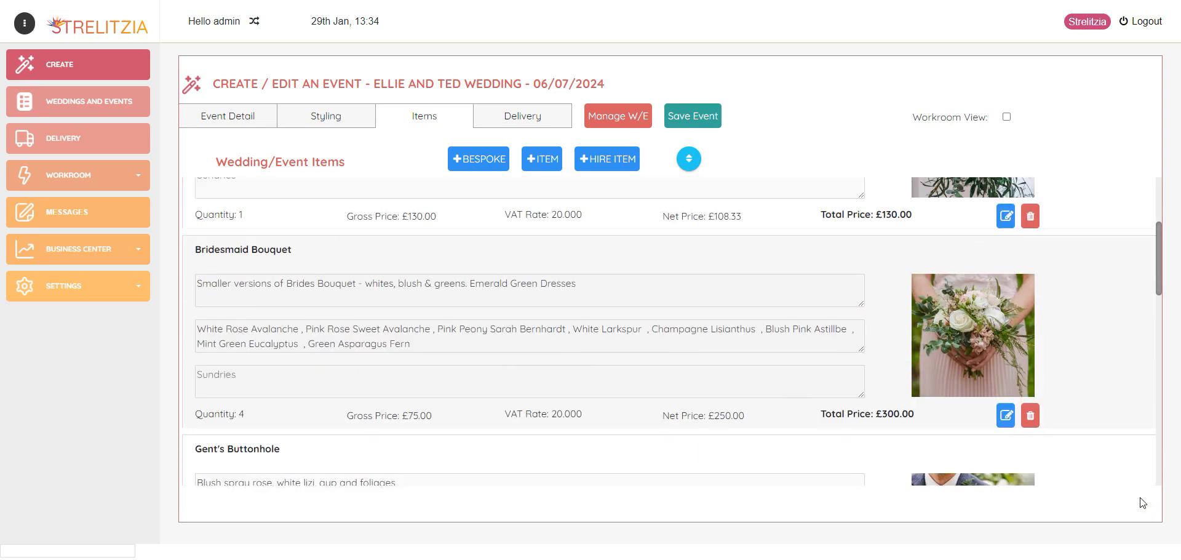
pyautogui.click(1006, 416)
pyautogui.click(379, 166)
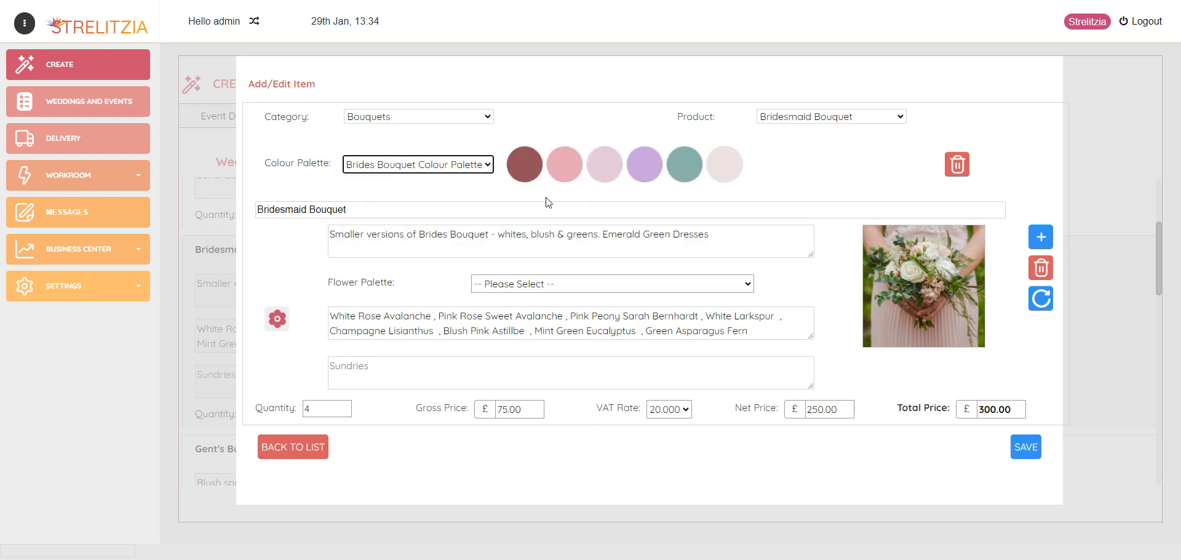
pyautogui.click(1025, 447)
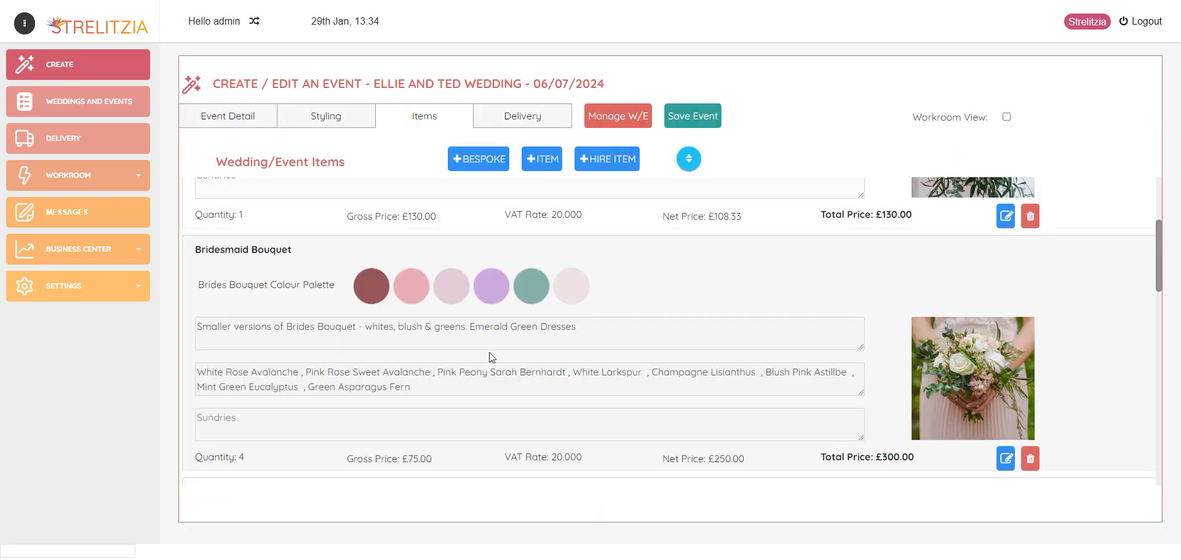
# - Review the Bridesmaid Bouquet entry in the item list and save the event
pyautogui.scroll(1, 489, 352)
pyautogui.scroll(-3, 680, 336)
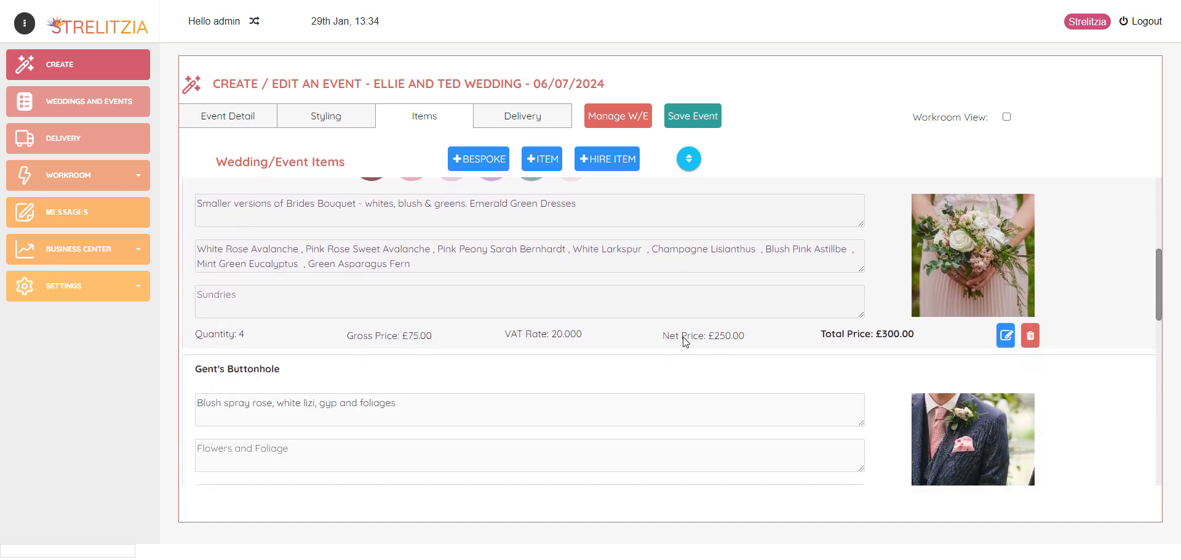
pyautogui.scroll(1, 683, 338)
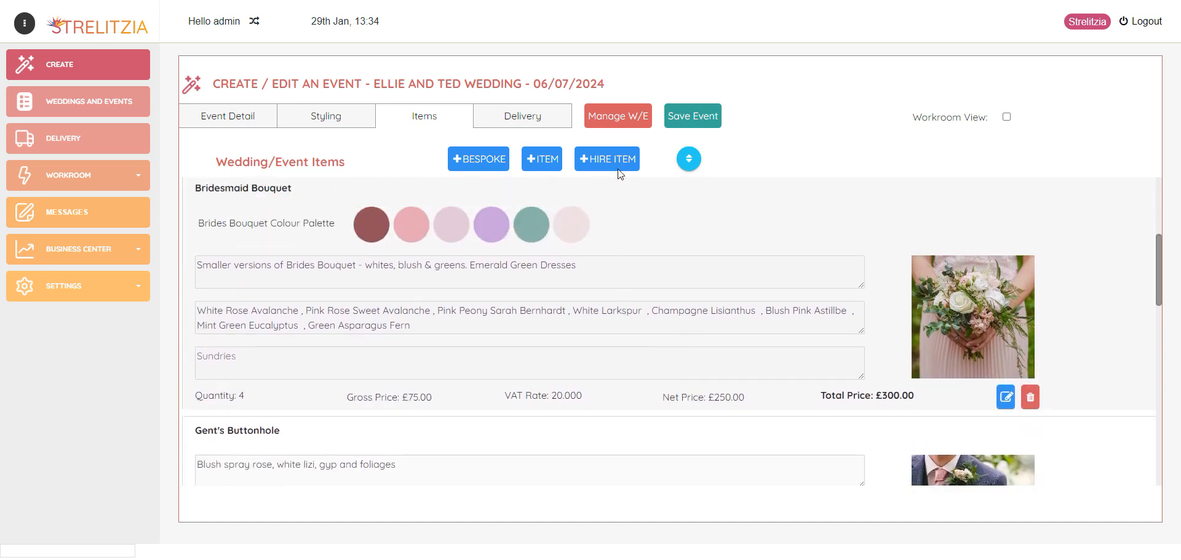
pyautogui.click(676, 115)
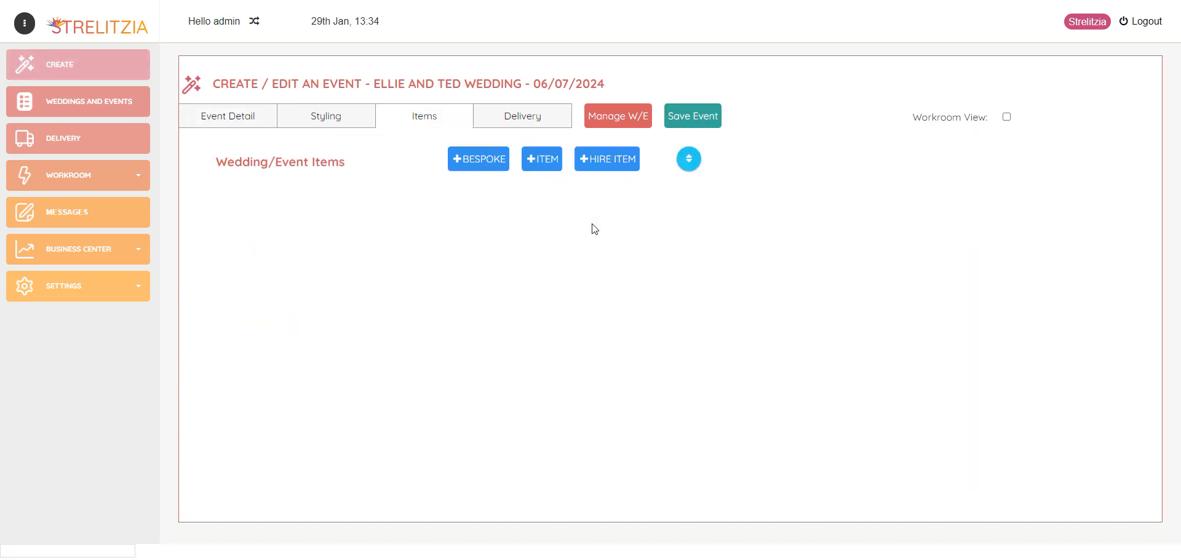
# - Open the event's management summary and switch it to Client View
pyautogui.click(608, 117)
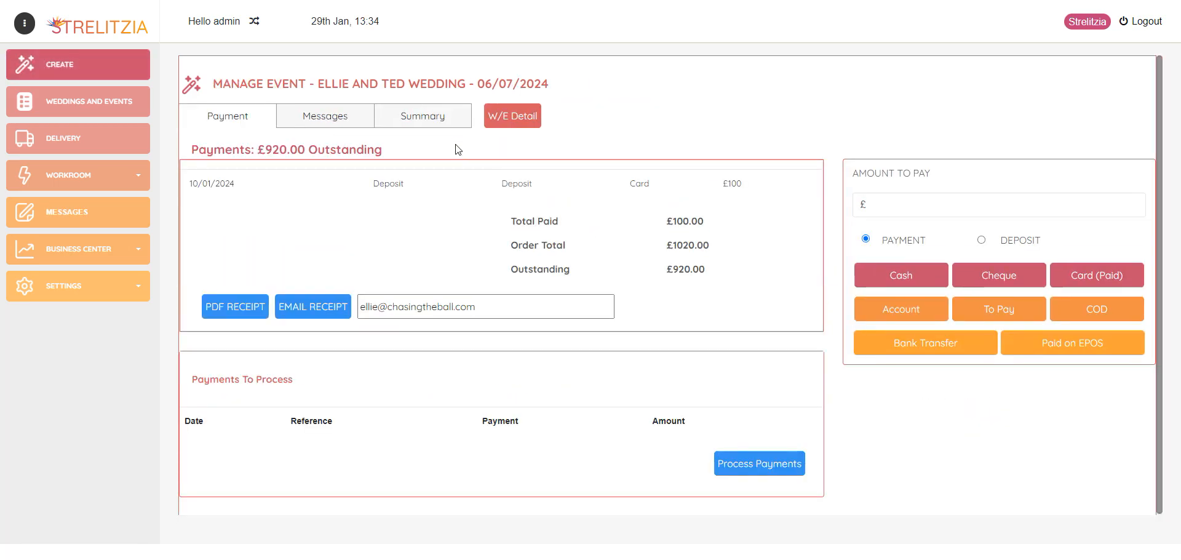
pyautogui.click(453, 126)
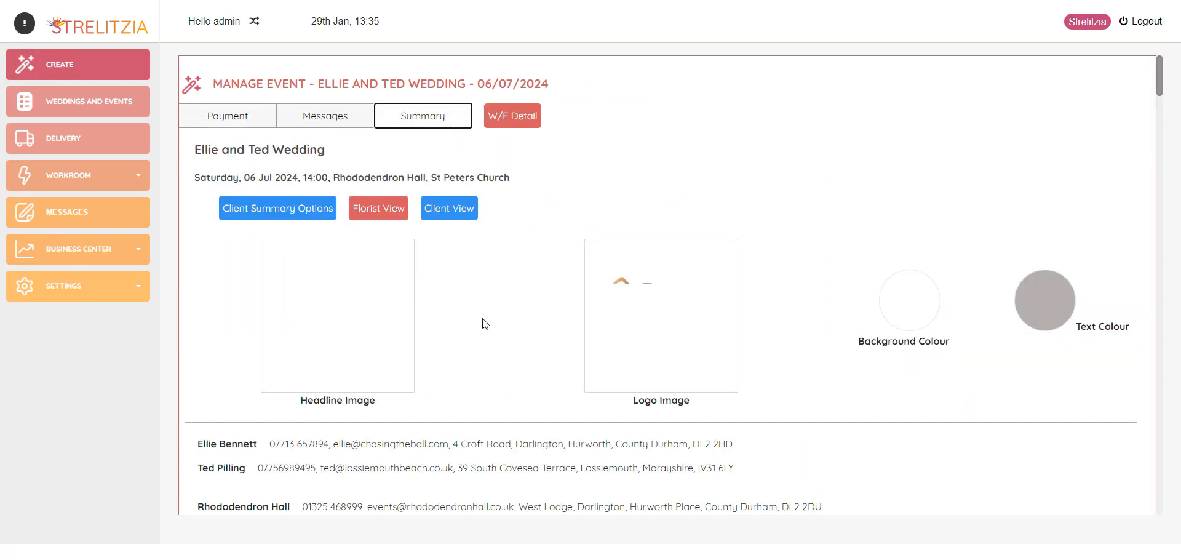
pyautogui.scroll(-1, 486, 323)
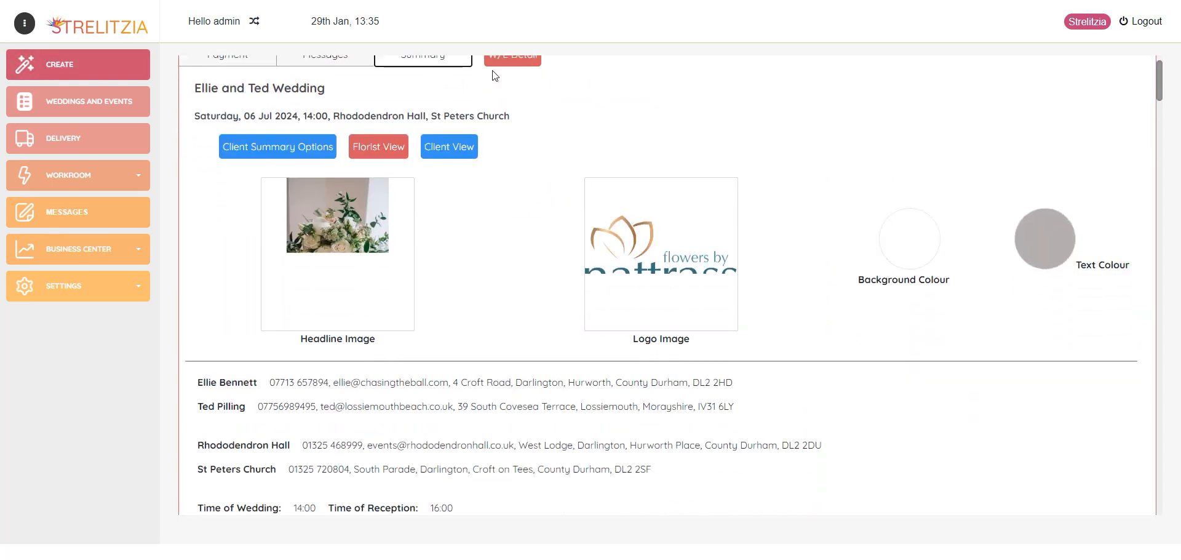
pyautogui.click(445, 152)
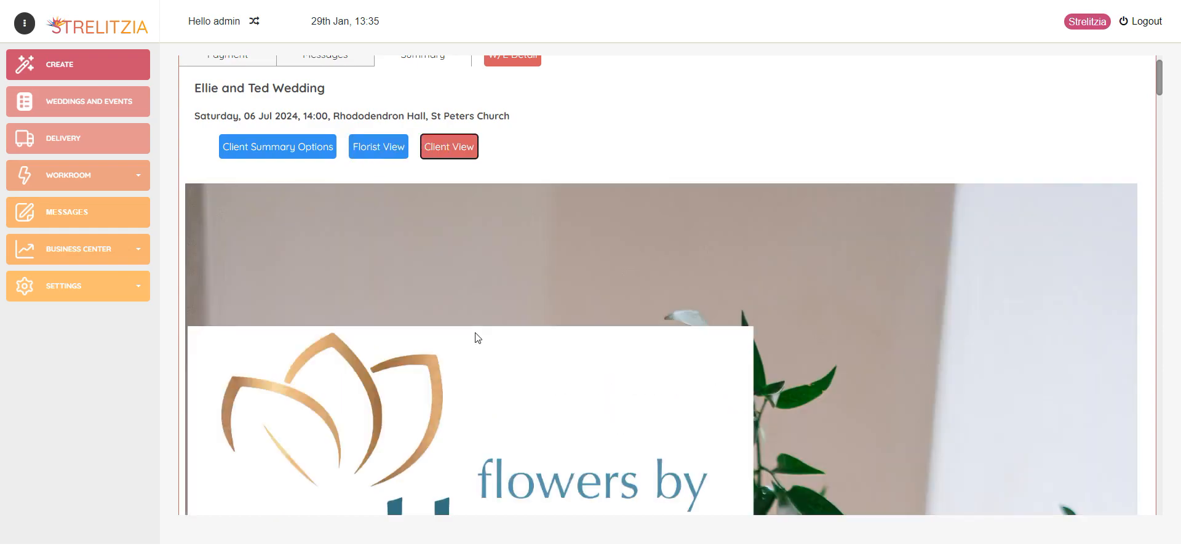
# - Examine how the colour palettes appear in the client summary's palette, moodboard and designs sections, including under the two bouquets
pyautogui.scroll(-4, 474, 334)
pyautogui.scroll(-10, 477, 332)
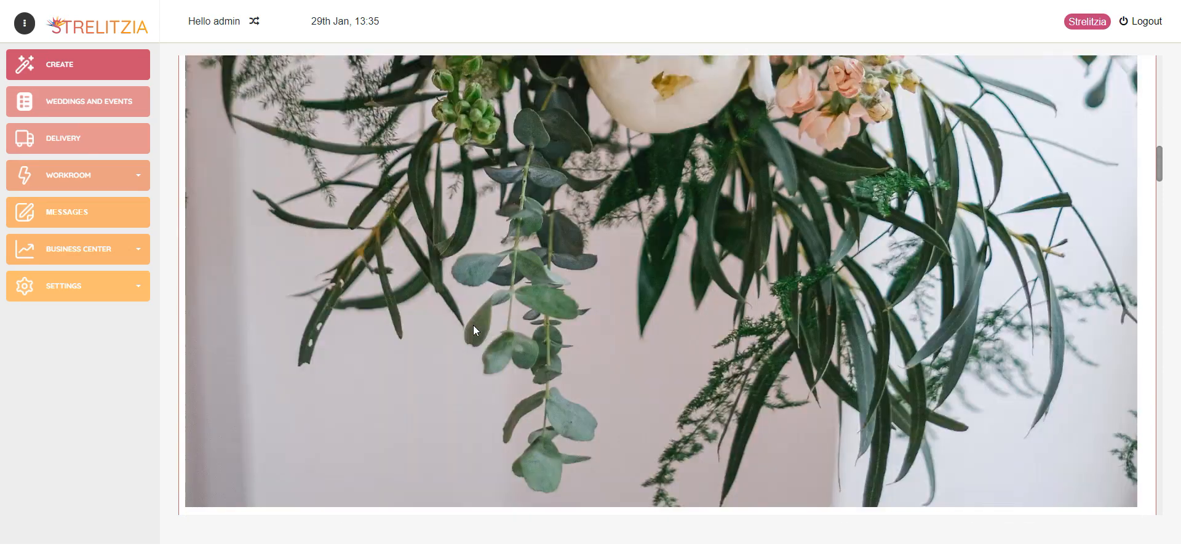
pyautogui.scroll(-7, 476, 330)
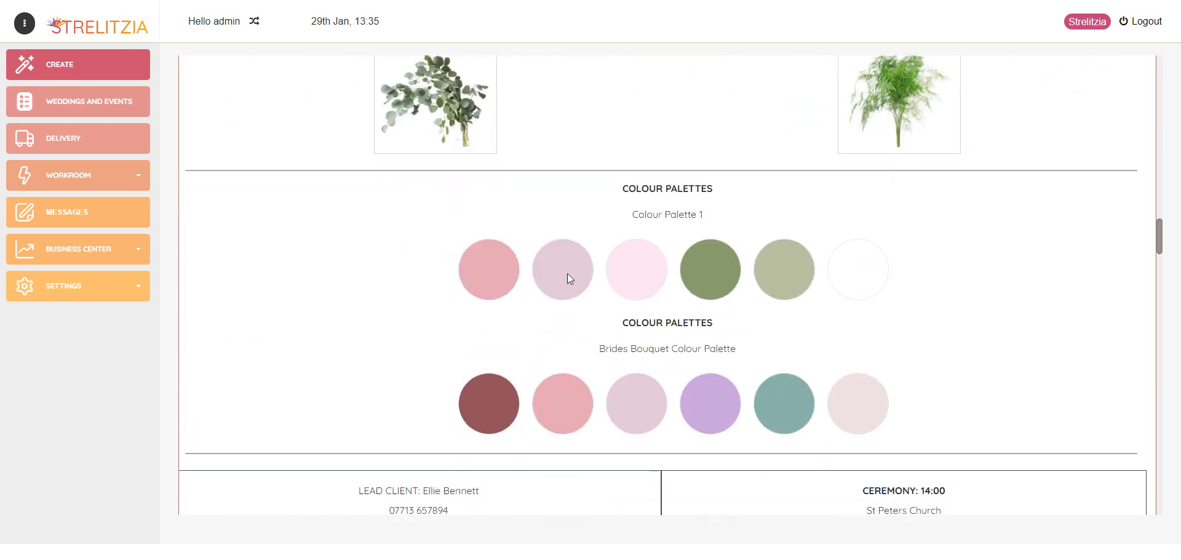
pyautogui.scroll(-6, 559, 426)
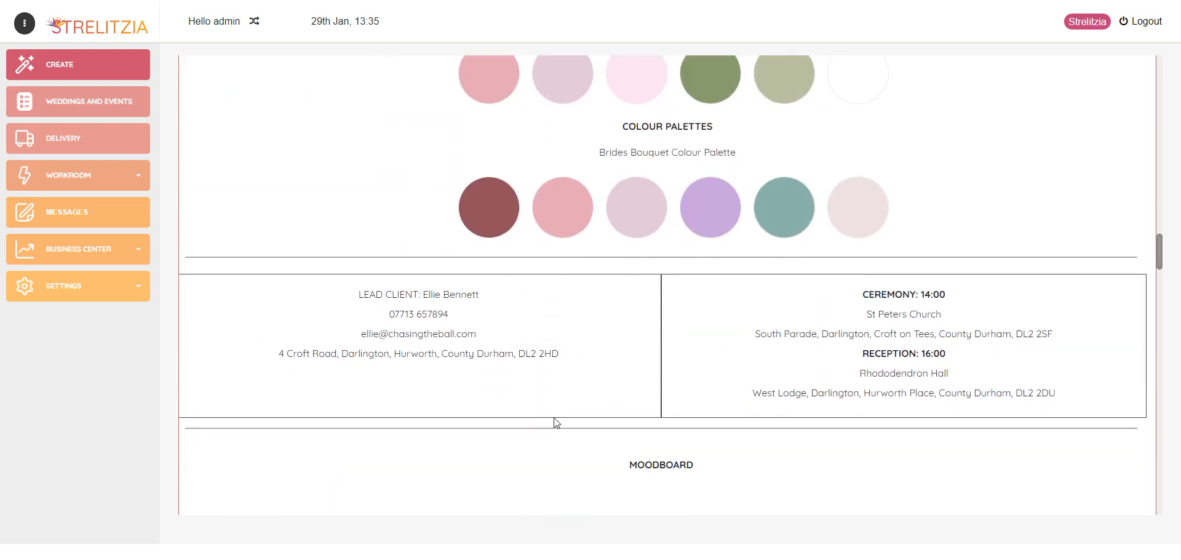
pyautogui.scroll(-15, 551, 412)
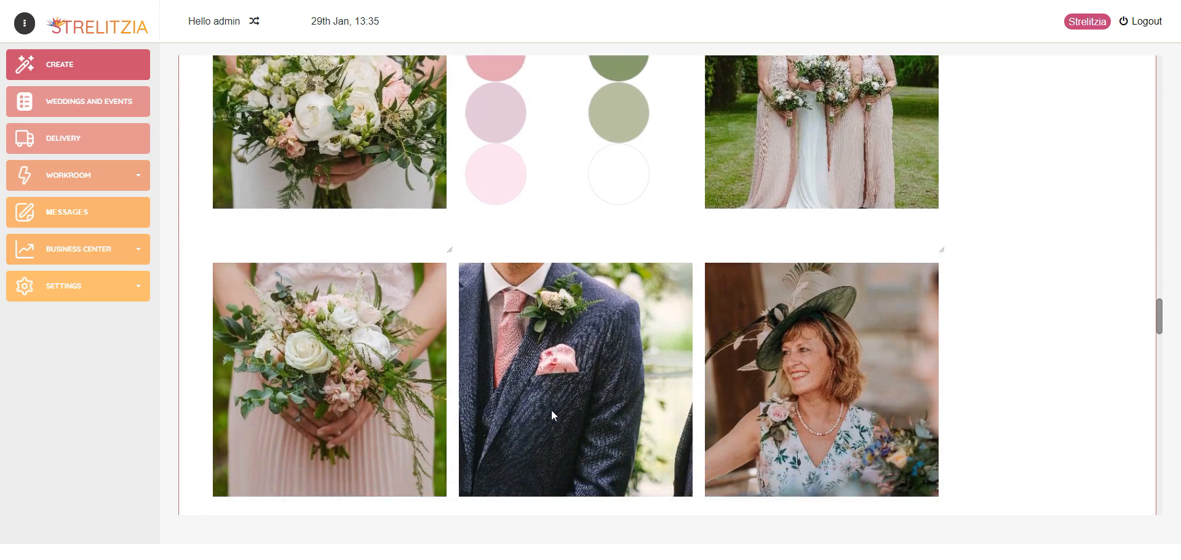
pyautogui.scroll(-9, 551, 408)
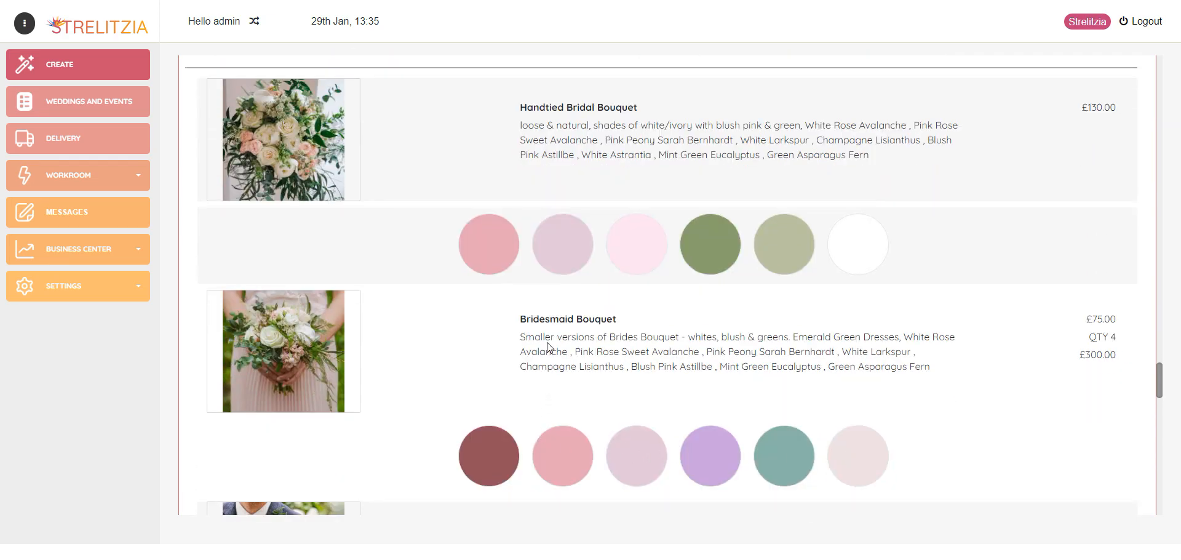
pyautogui.scroll(1, 470, 317)
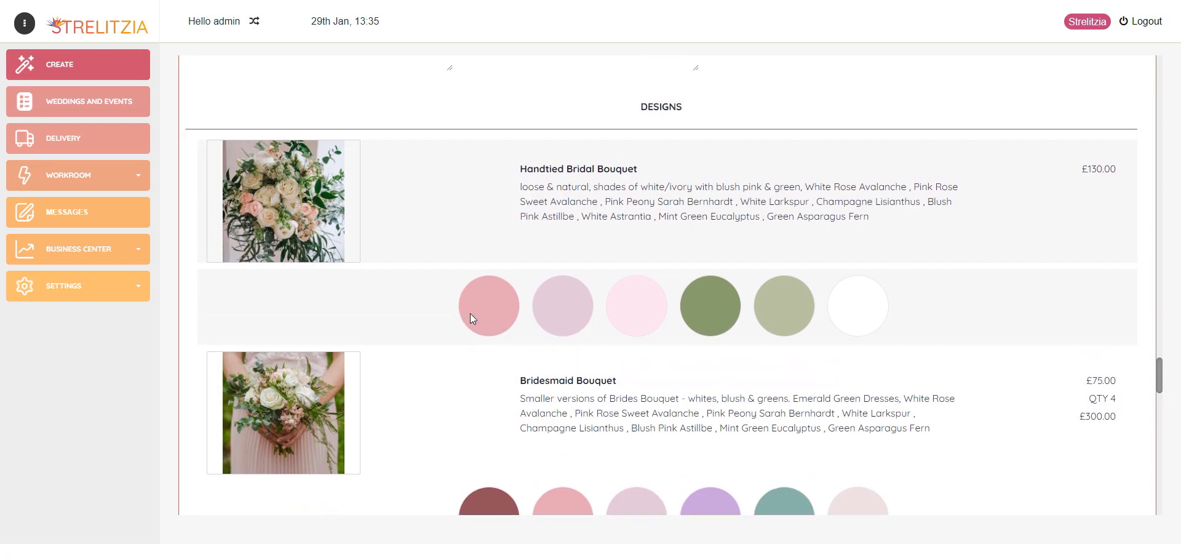
pyautogui.scroll(-2, 470, 316)
pyautogui.scroll(-1, 472, 318)
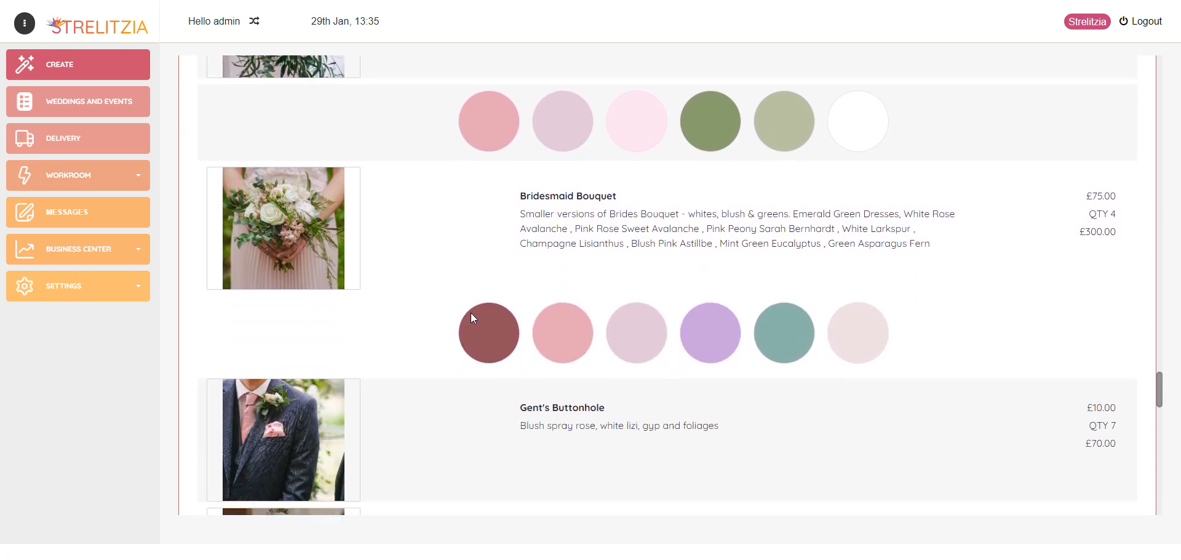
pyautogui.scroll(10, 471, 312)
pyautogui.scroll(8, 471, 312)
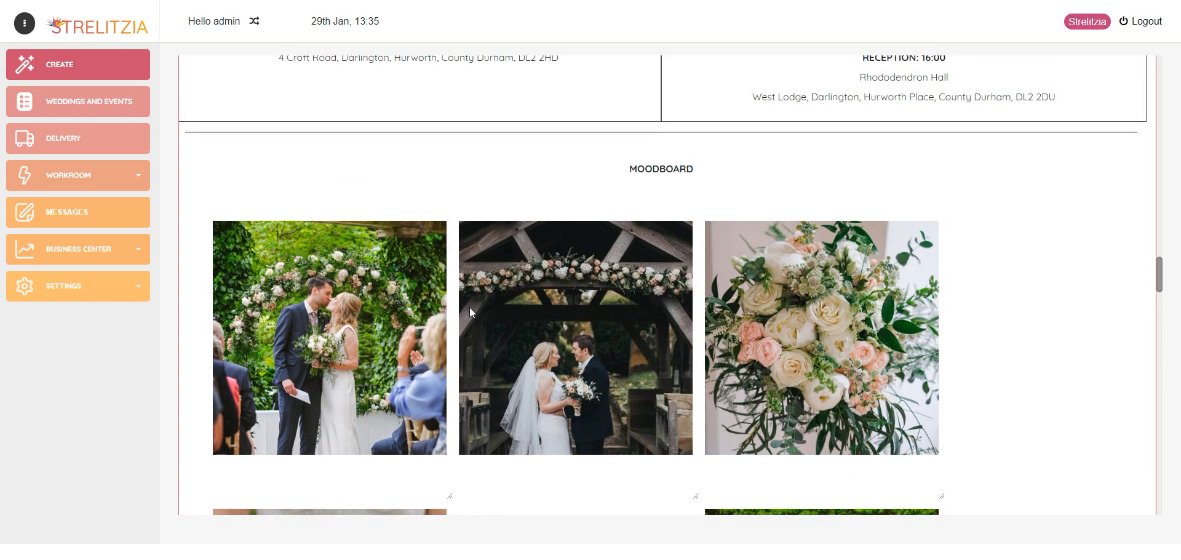